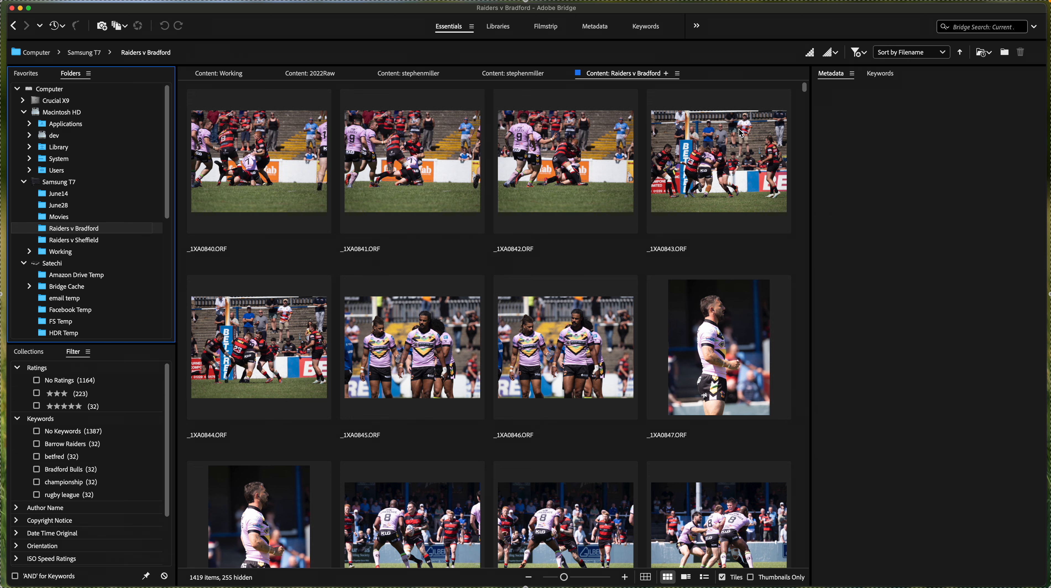
Sort the photos in the Raiders v Bradford folder by date created.
click(945, 57)
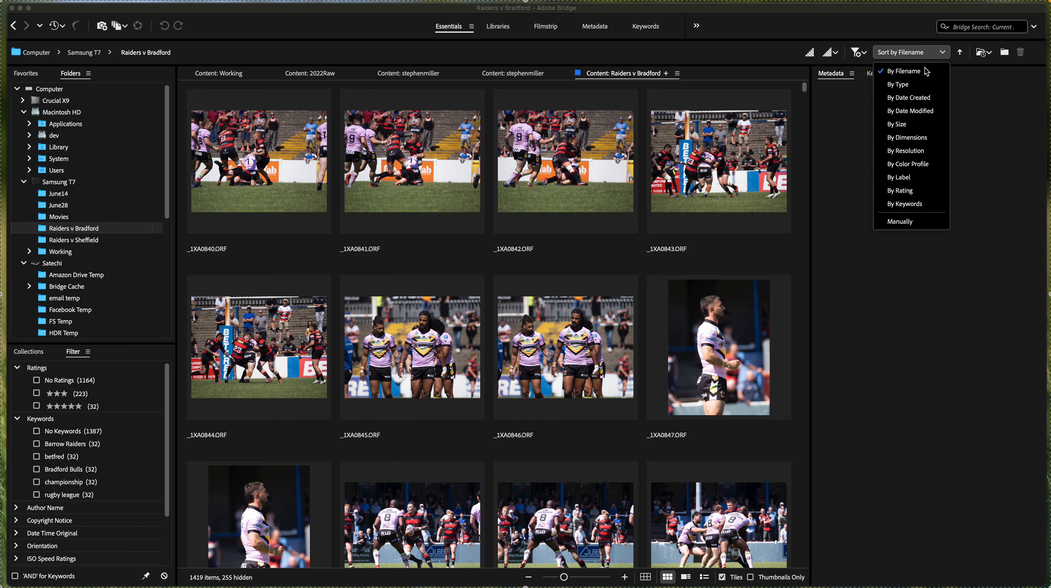
click(914, 97)
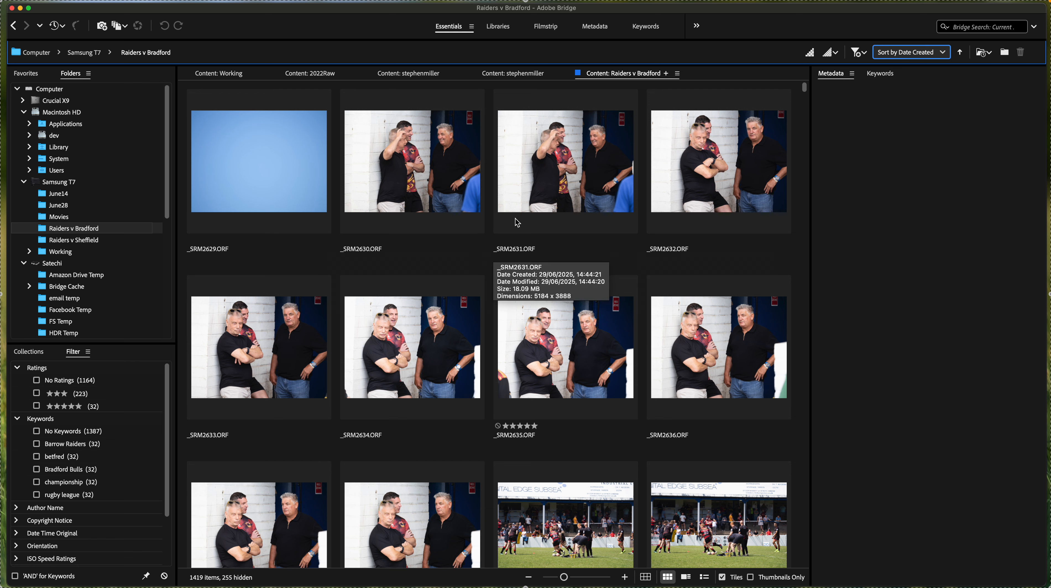
mouse_move(709, 572)
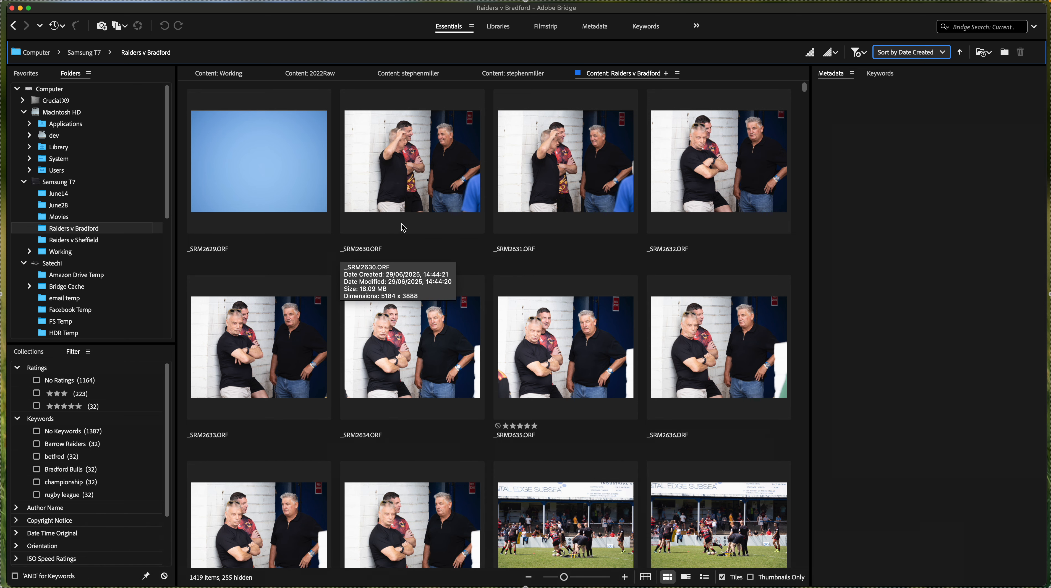
Look through the date-sorted match photos from _SRM2629.ORF to _SRM2748.ORF, checking which ones carry three-star and five-star ratings.
scroll(411, 228, down, 3)
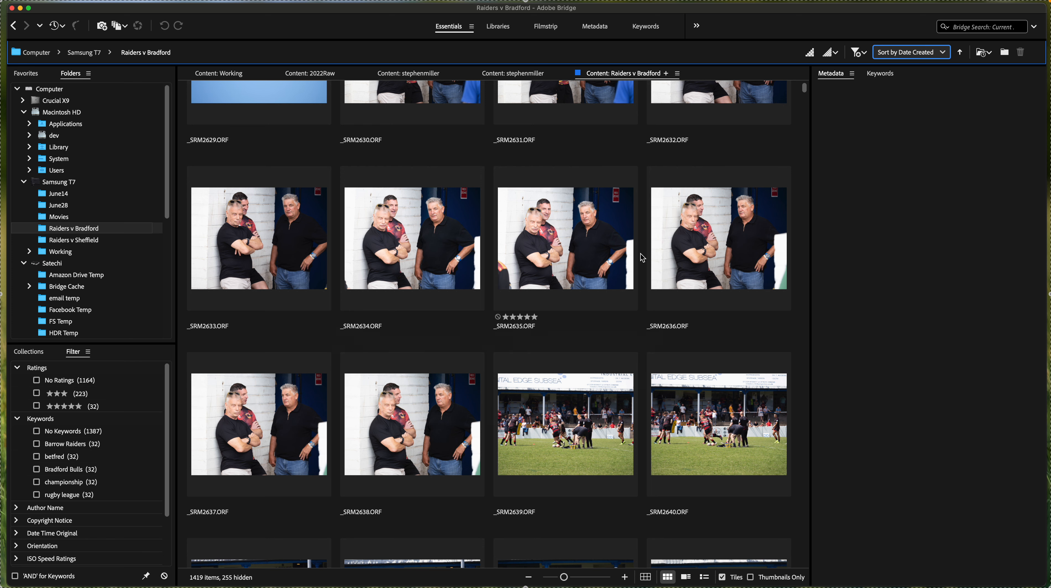
click(574, 244)
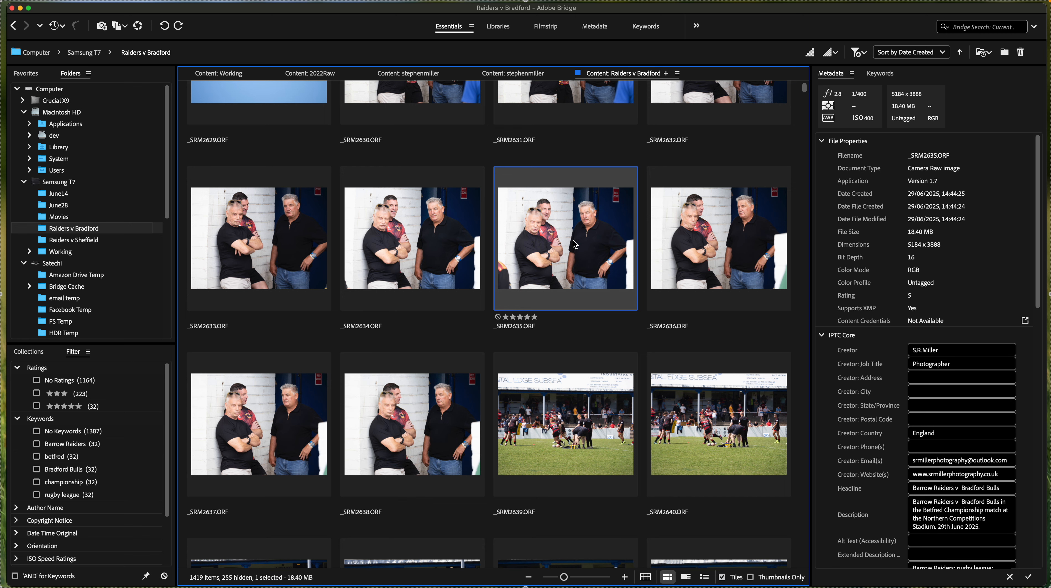
scroll(575, 243, down, 3)
scroll(575, 244, down, 3)
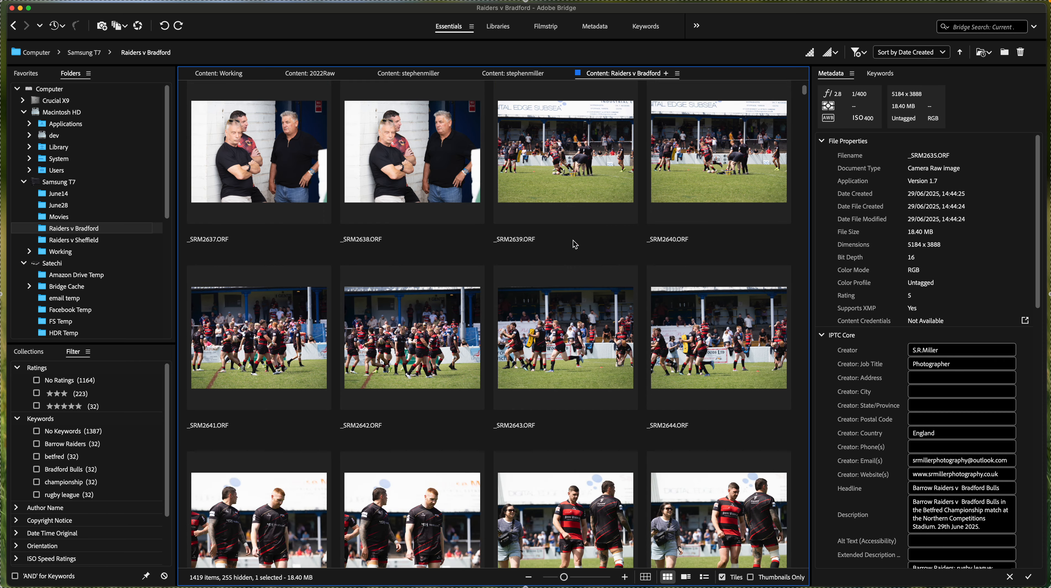
scroll(574, 244, down, 20)
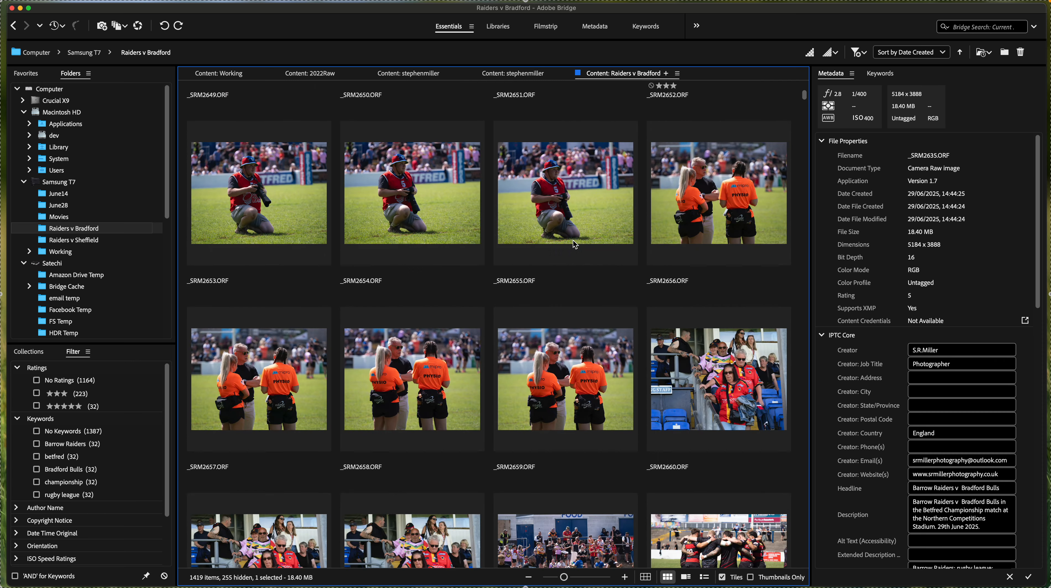
scroll(575, 243, down, 20)
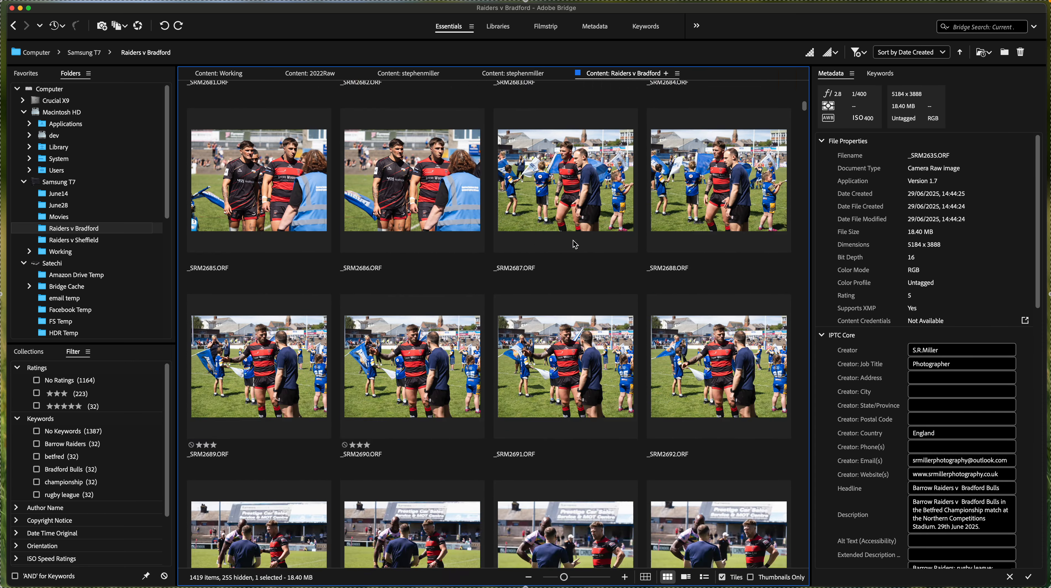
scroll(575, 244, down, 20)
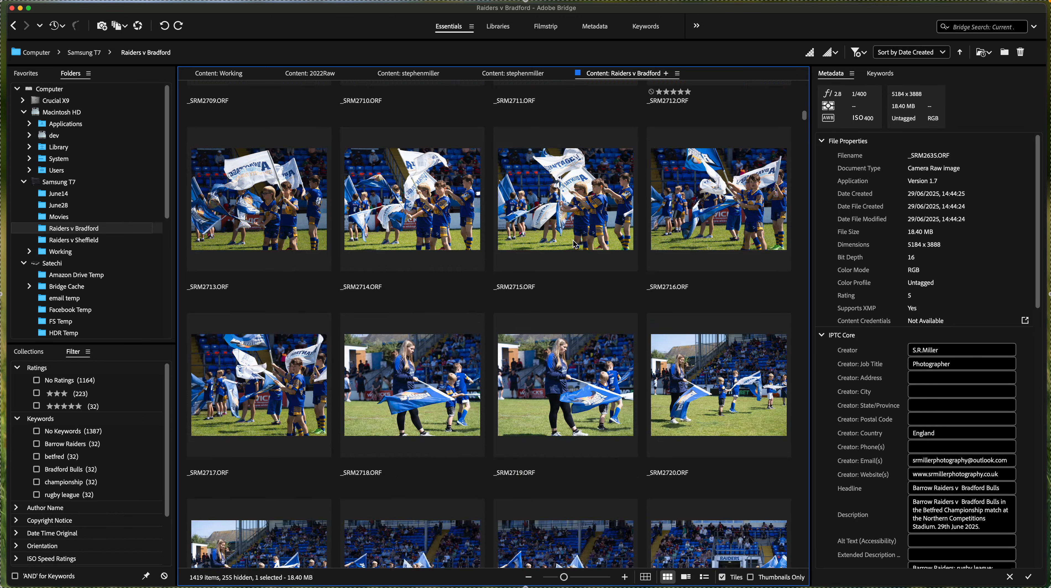
scroll(575, 243, down, 16)
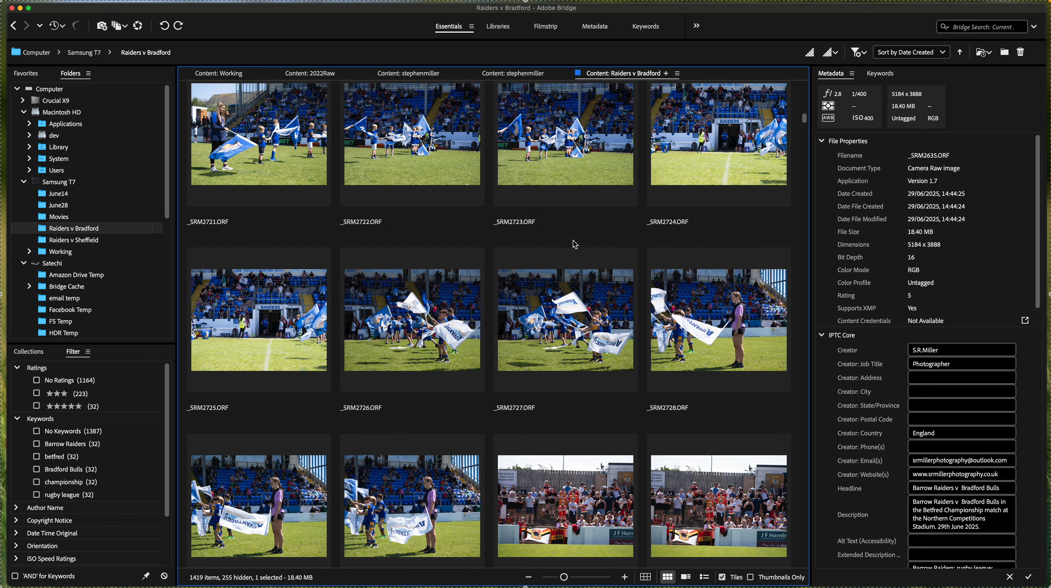
scroll(575, 243, down, 10)
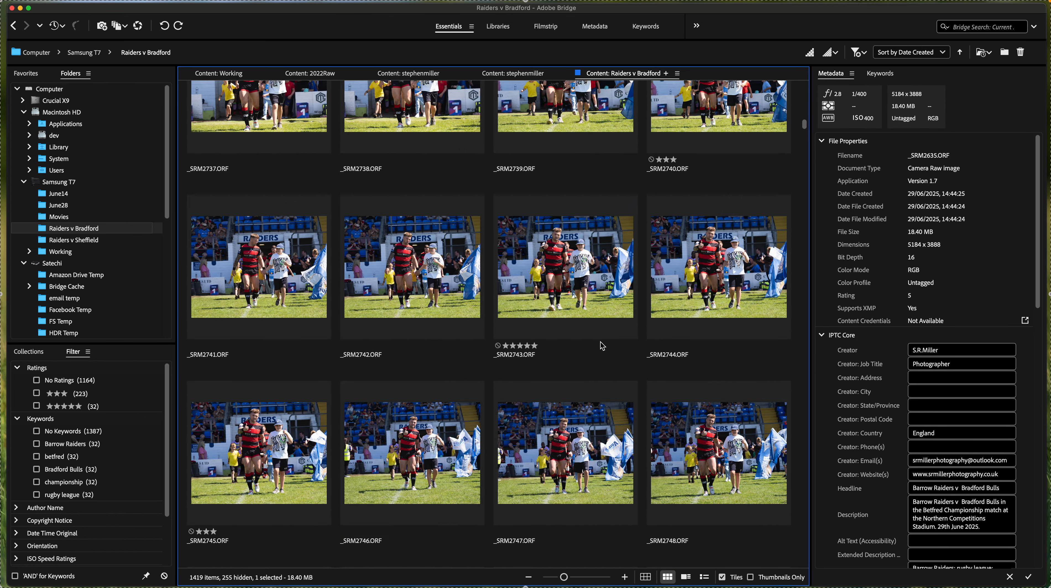
click(563, 279)
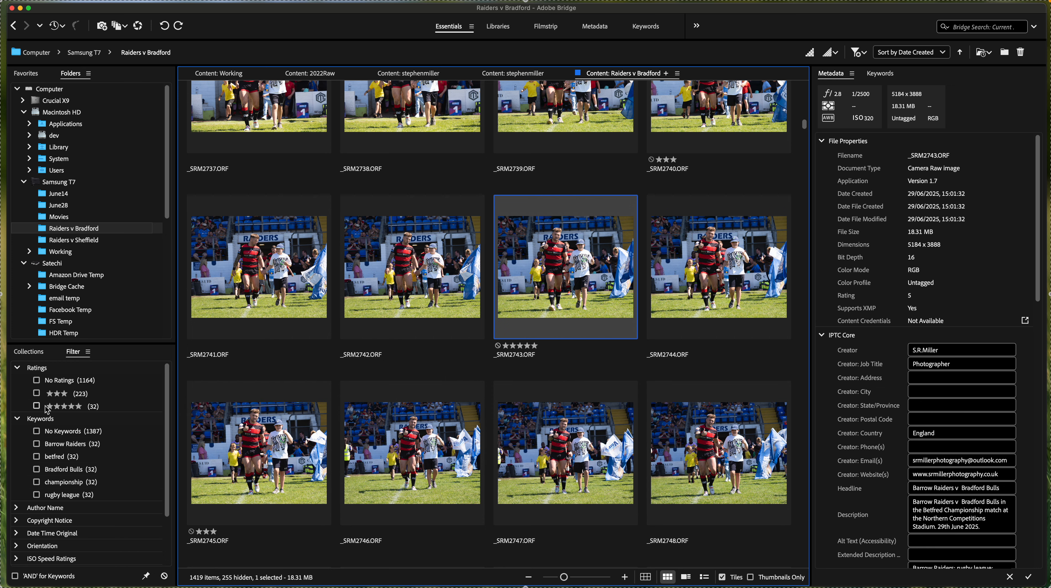
Filter the folder to five-star photos and copy them all into a new folder named "Raiders v Bradford YT" inside Sport Working.
click(36, 406)
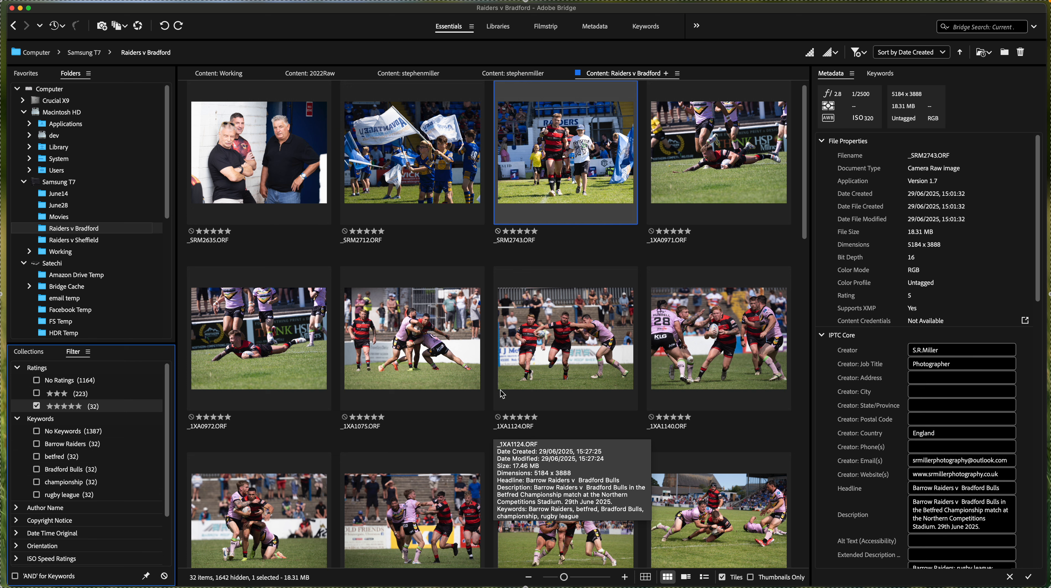
click(295, 155)
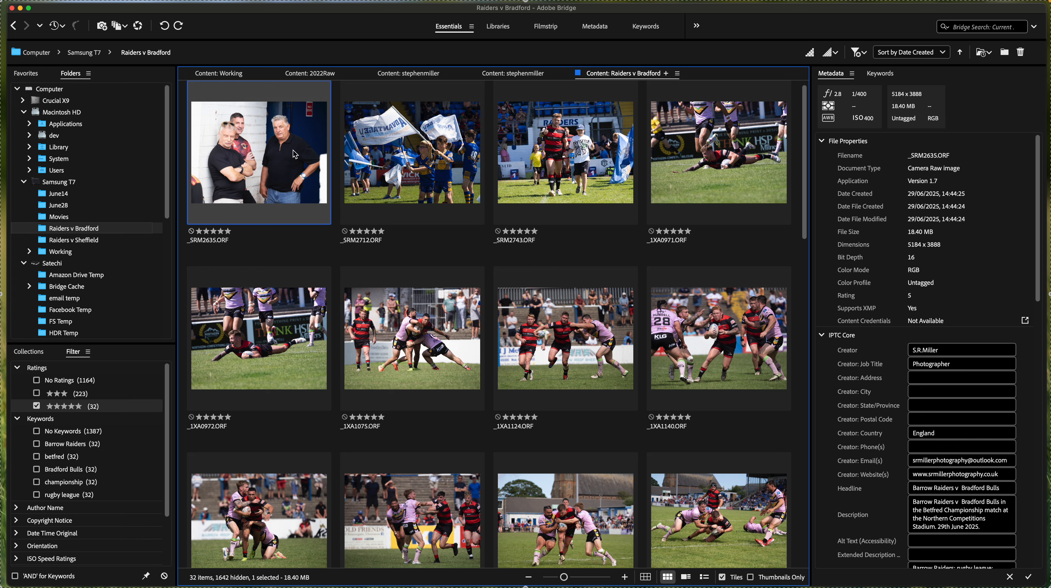
key(cmd+a)
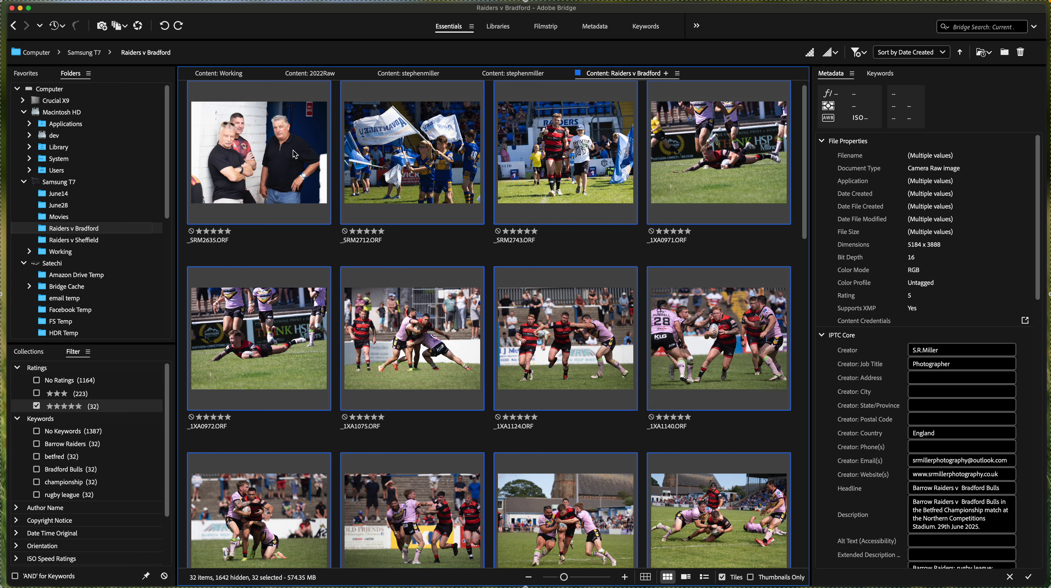
right_click(295, 152)
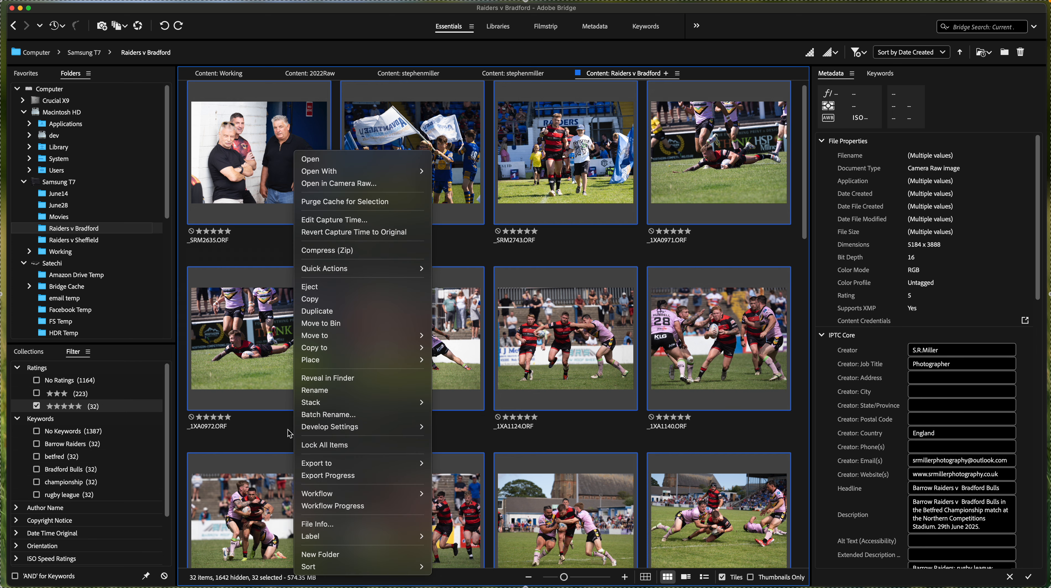
mouse_move(325, 355)
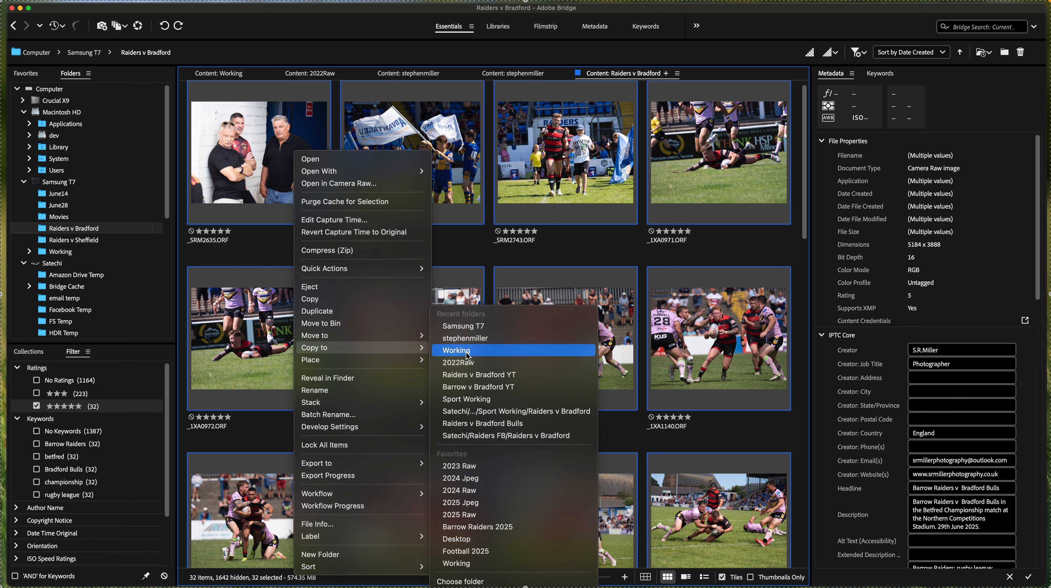
click(474, 581)
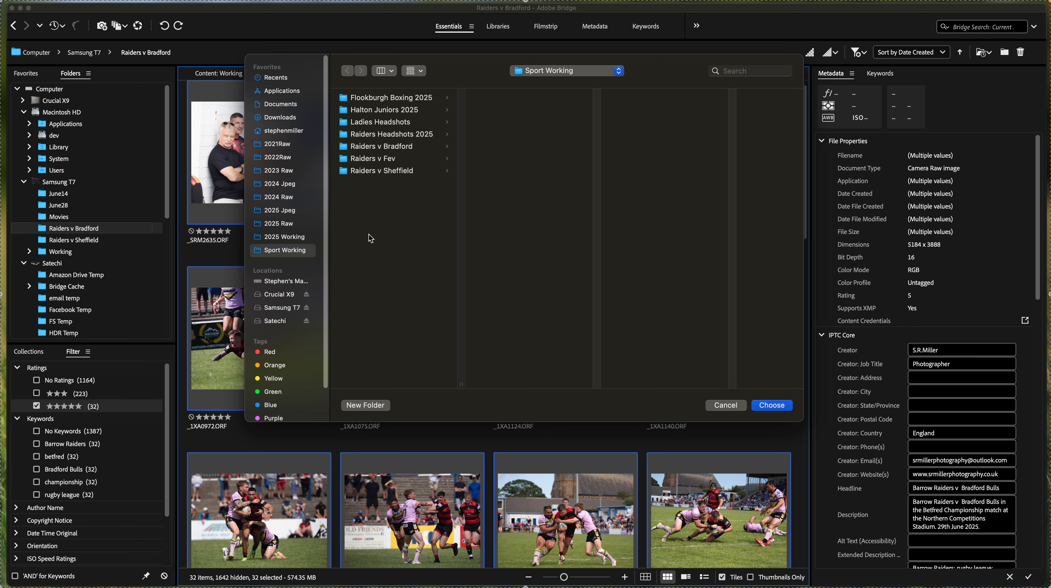
click(365, 405)
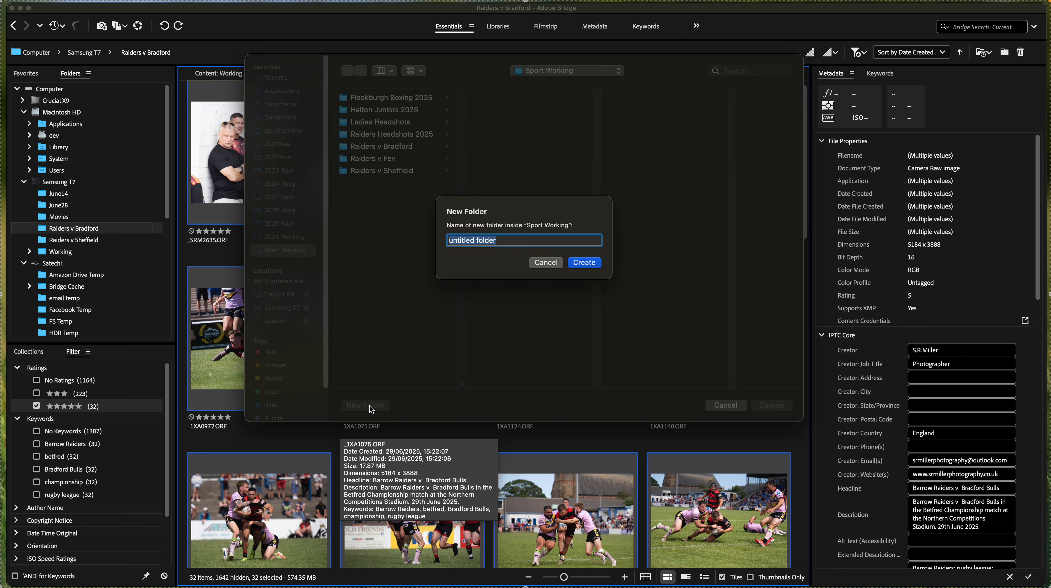
text(Raiders )
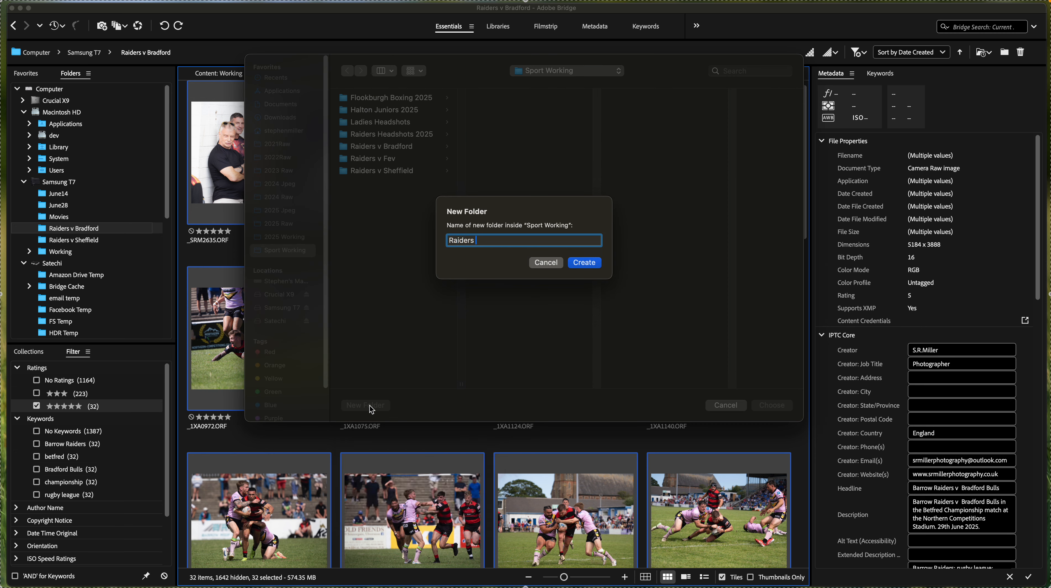
text(v Bradford YT)
click(591, 266)
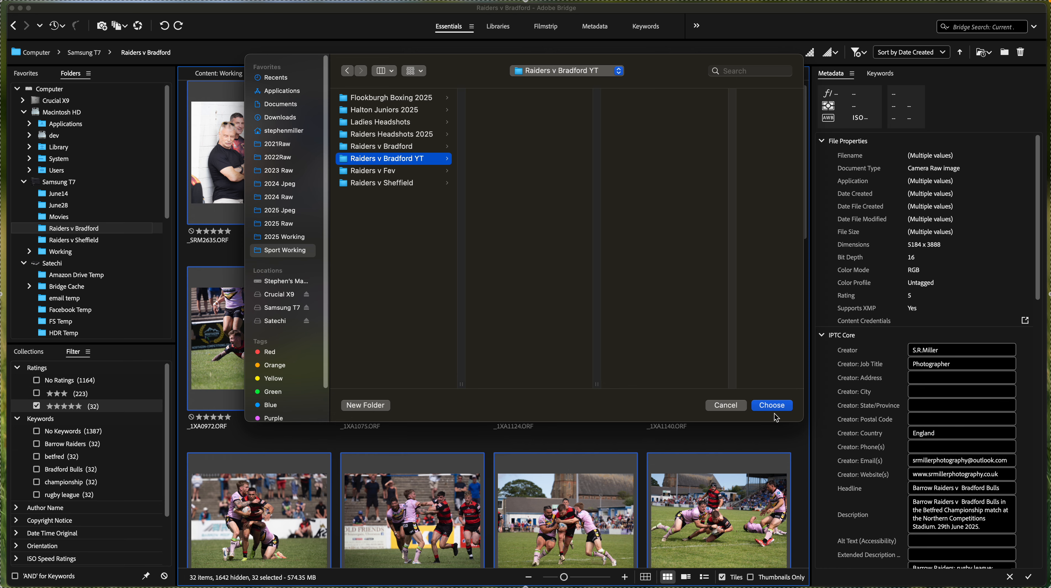
click(772, 406)
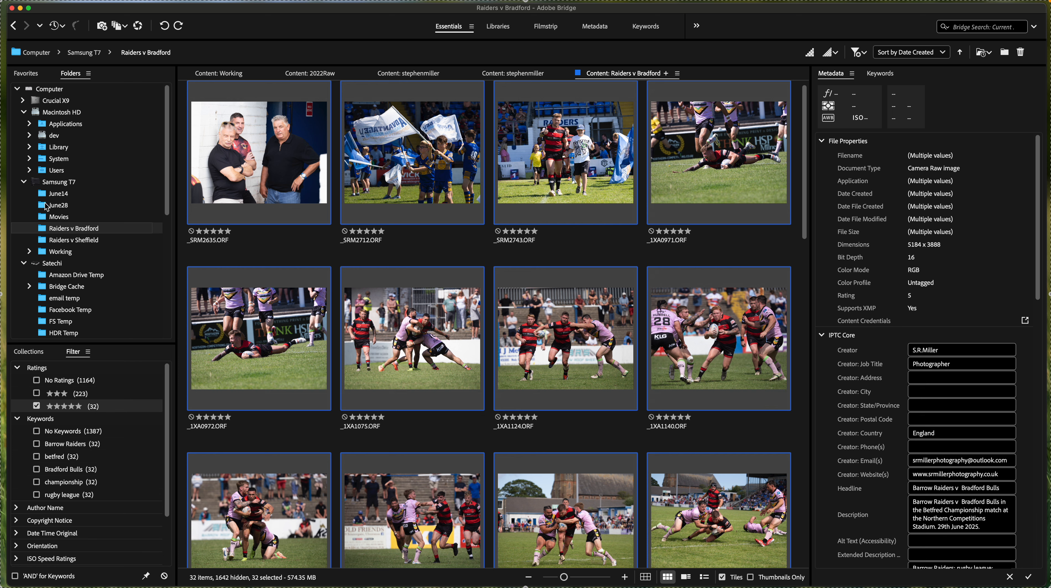
Open the Raiders v Bradford YT folder under Satechi > Working > Sport Working.
click(25, 184)
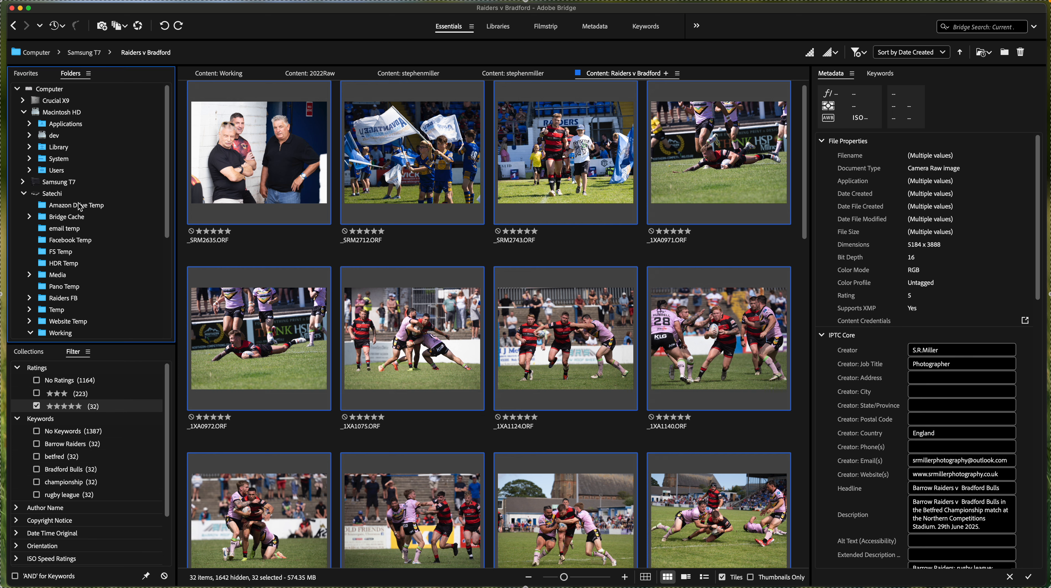
scroll(76, 206, down, 5)
scroll(80, 206, down, 2)
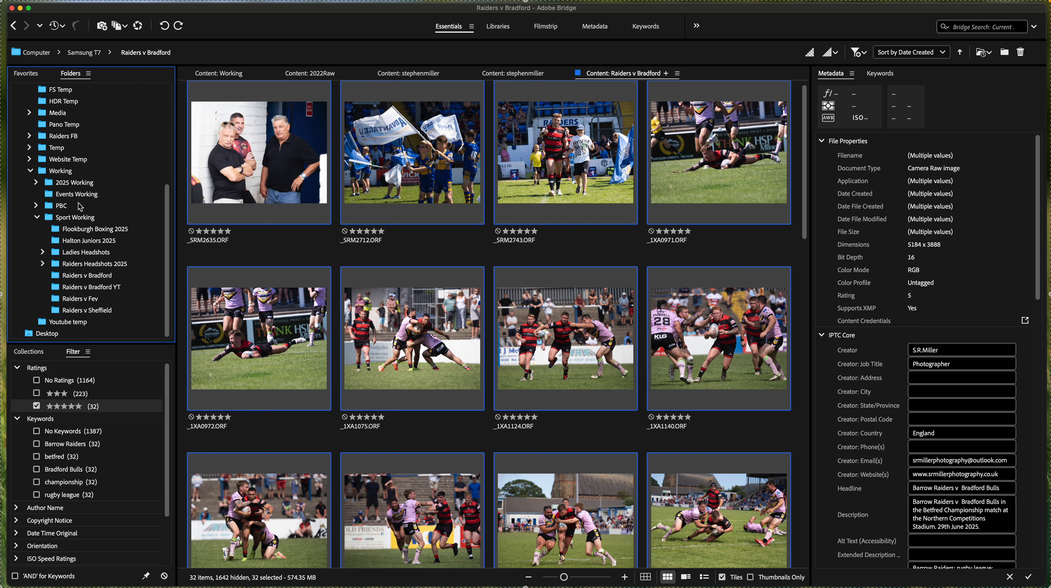
click(100, 289)
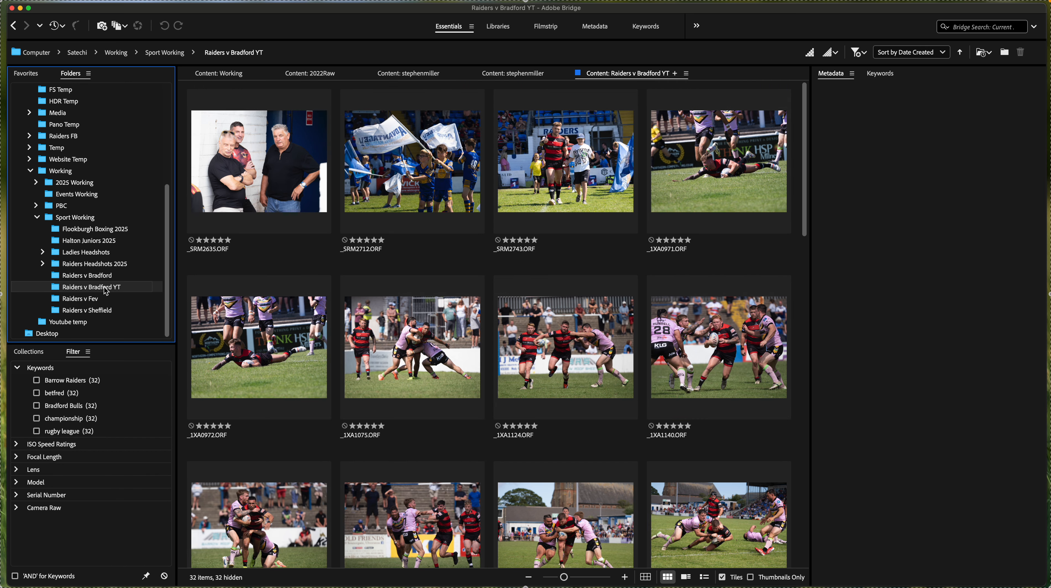
Check the copied photos in Raiders v Bradford YT, viewing the metadata of the first four images.
click(308, 168)
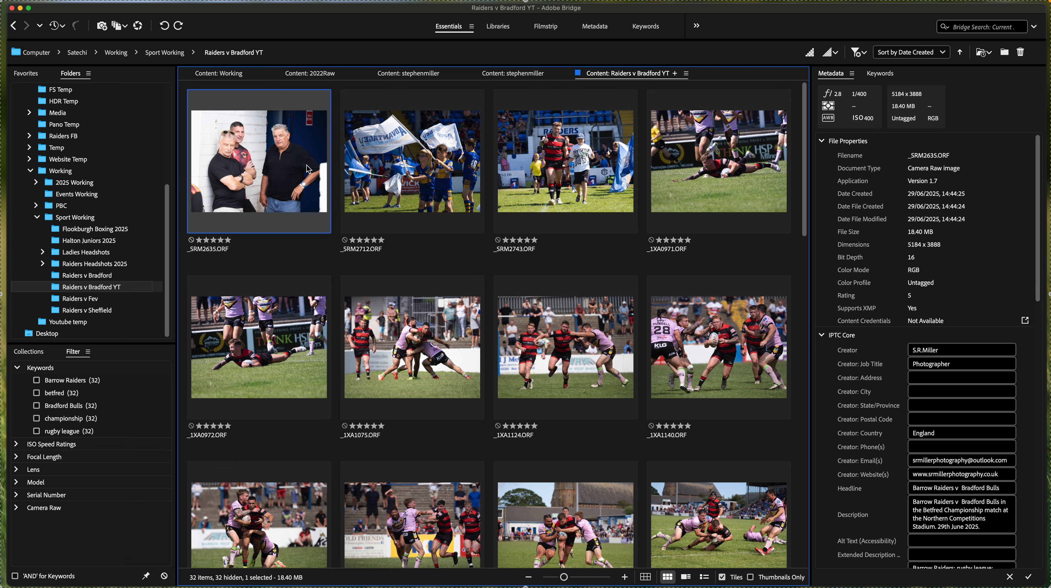
click(448, 158)
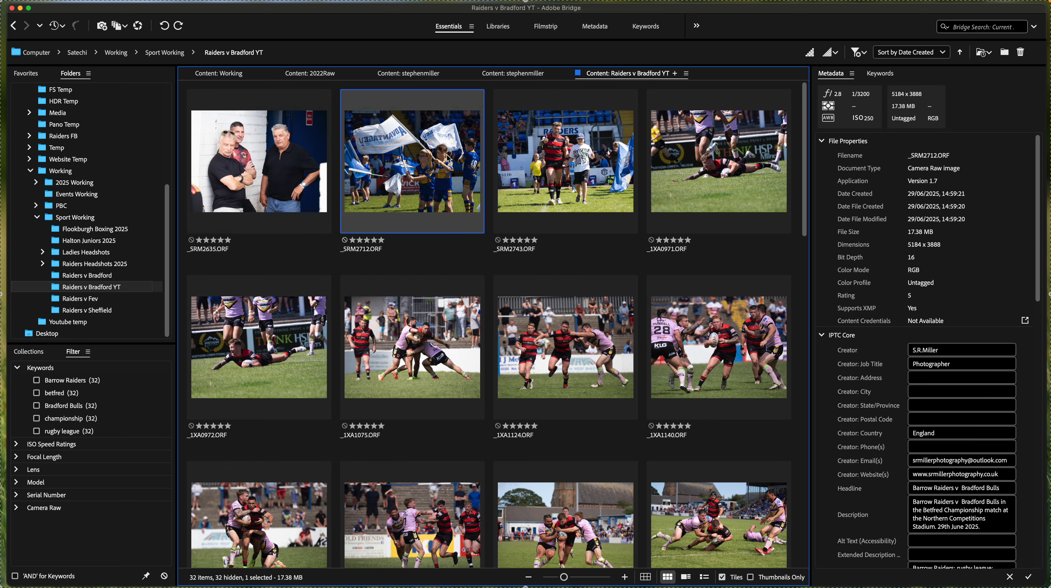
click(548, 168)
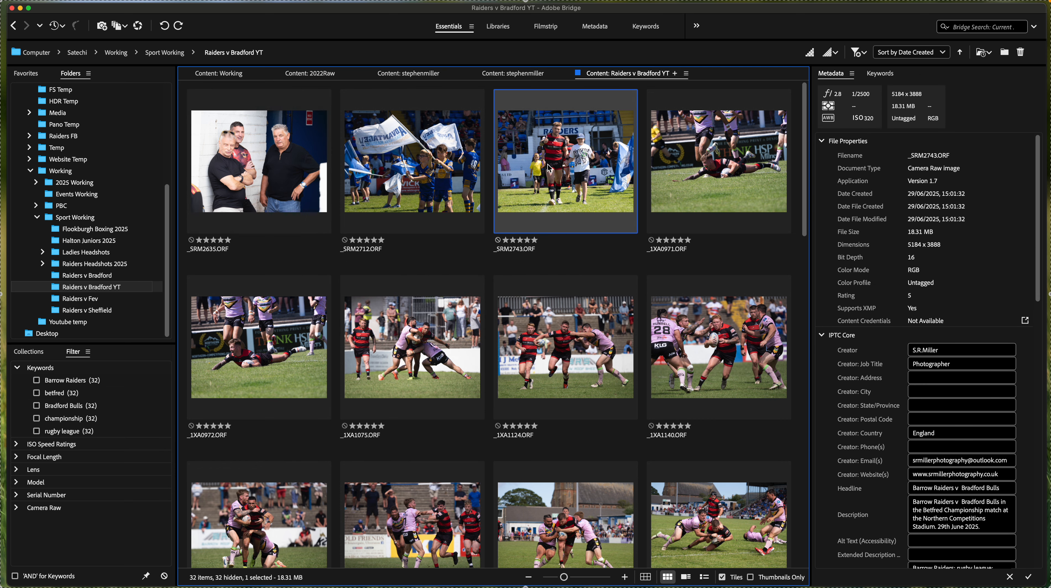
click(701, 184)
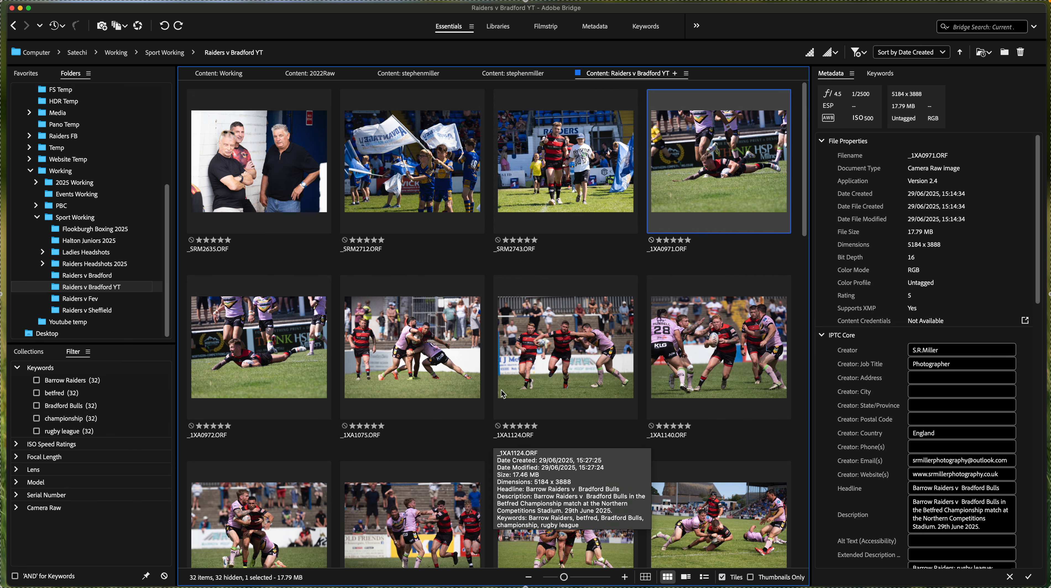
scroll(502, 393, down, 3)
scroll(502, 393, up, 3)
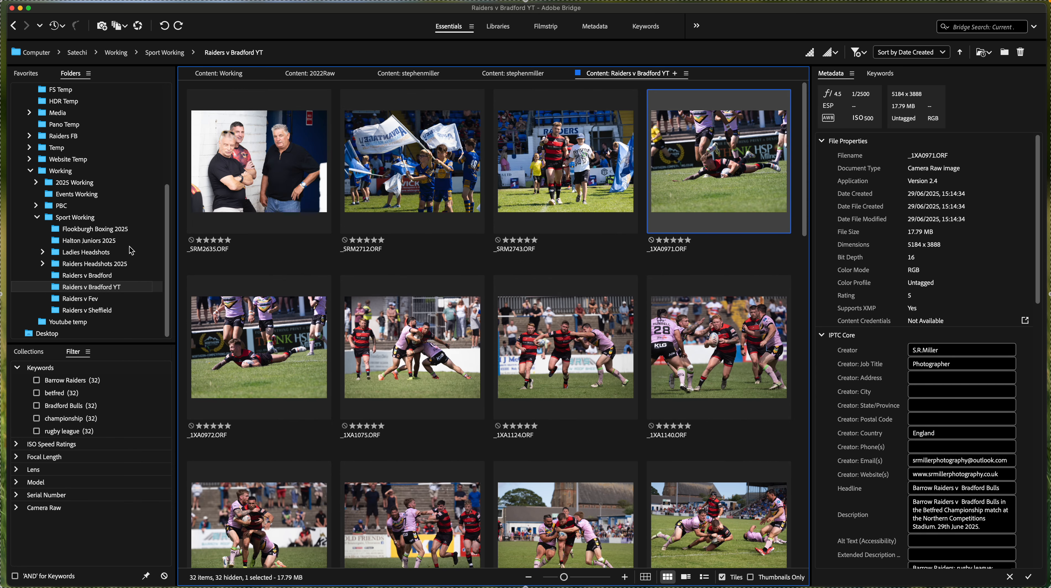
click(276, 175)
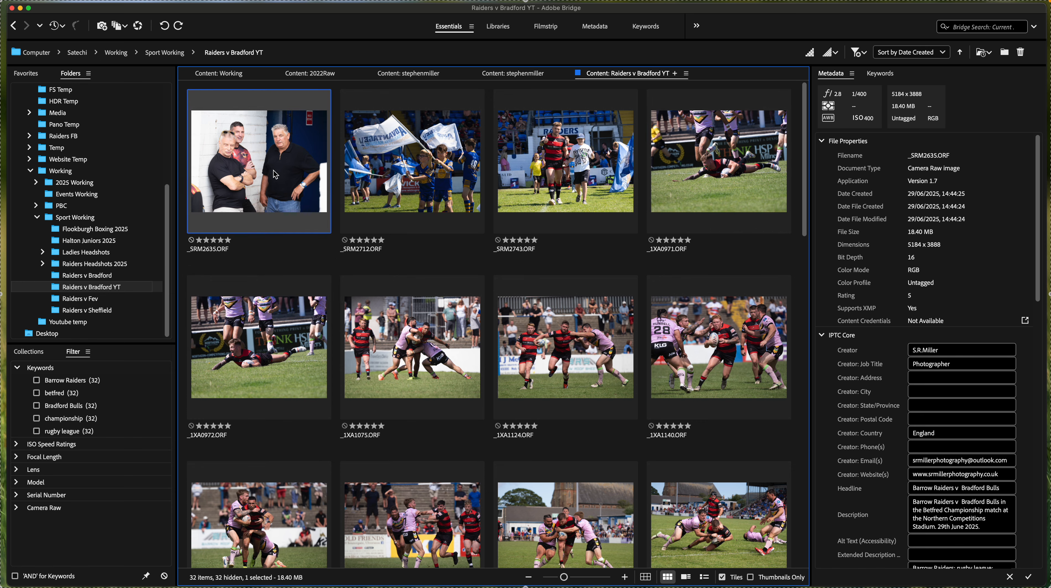
Switch to DxO PhotoLab 8, open the Raiders v Bradford YT folder under Sport Working, and select the photo _SRM2635.ORF.
mouse_move(389, 577)
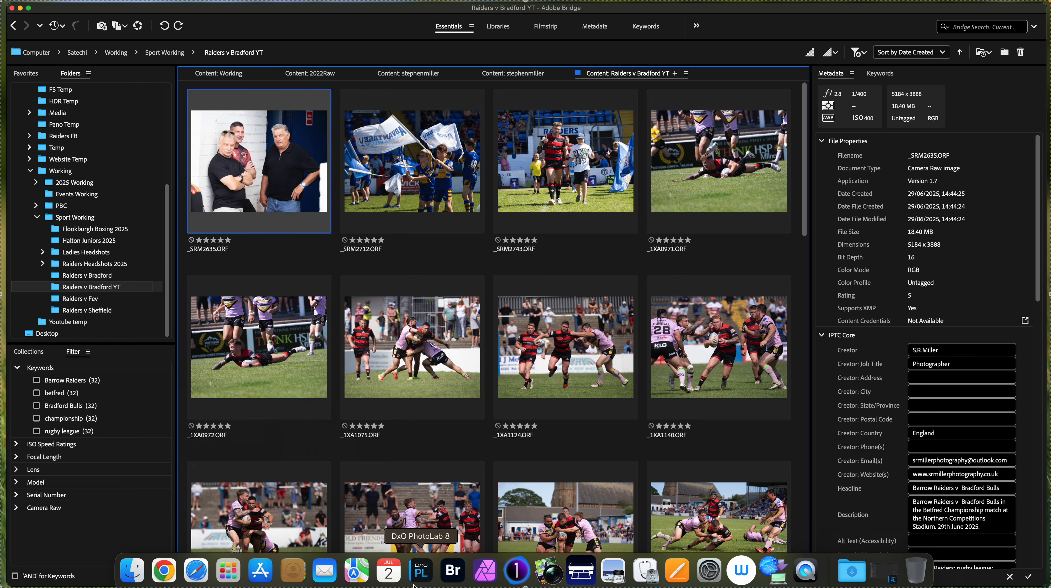
click(426, 578)
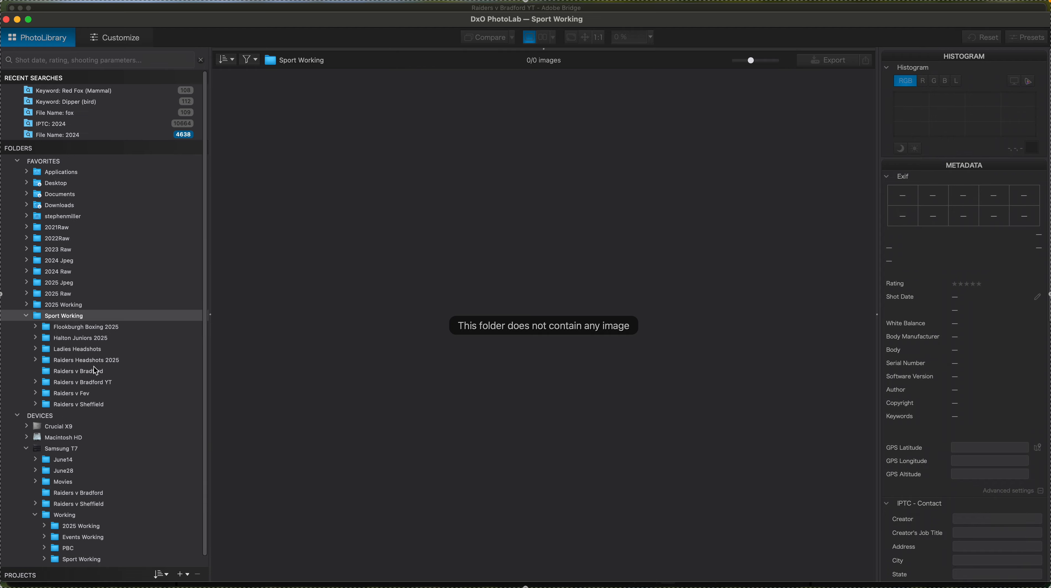
click(91, 382)
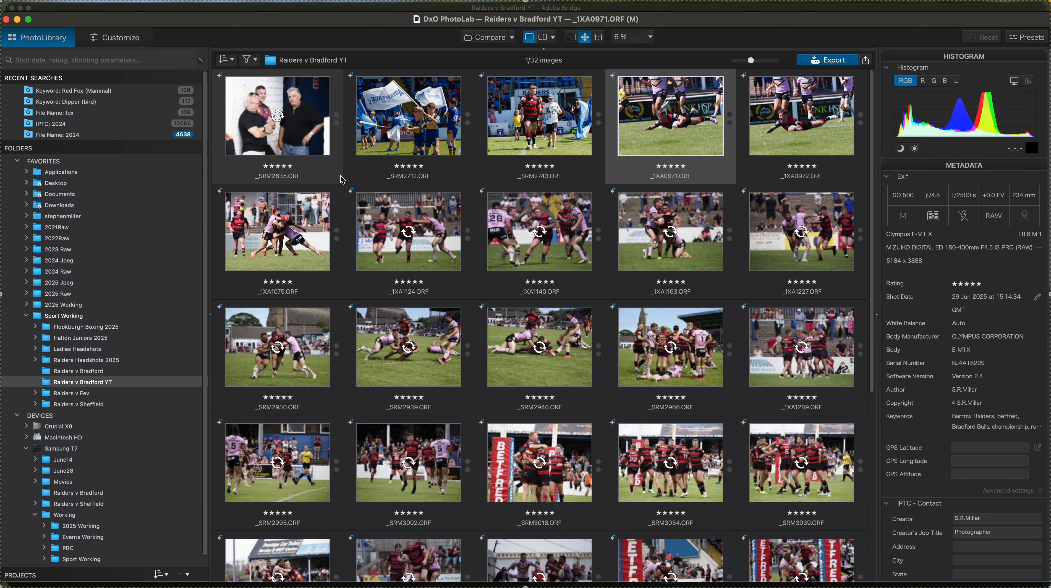
click(309, 123)
mouse_move(310, 124)
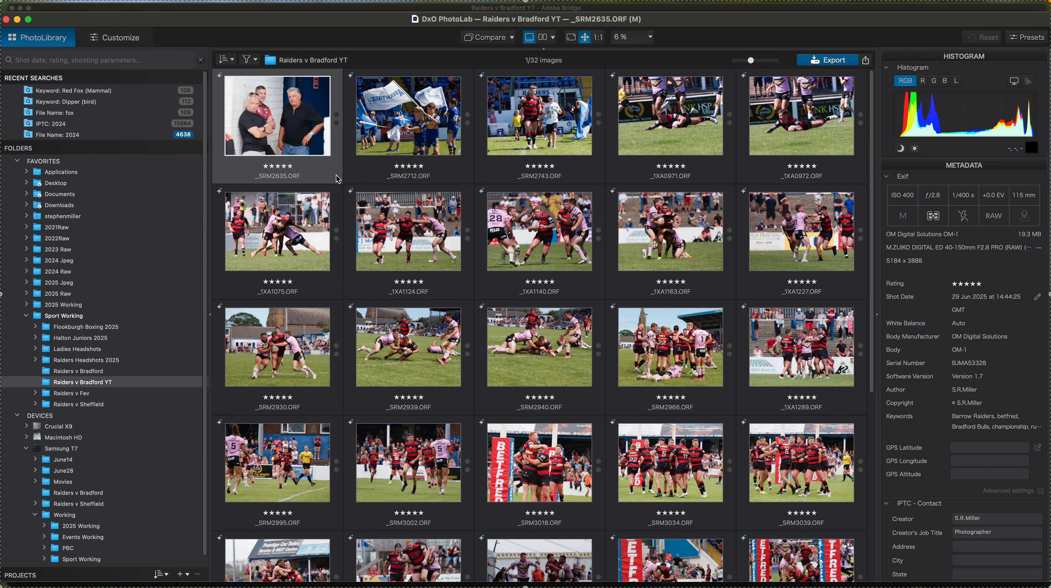
Apply the Sport Bright Day preset to all photos in the Raiders v Bradford YT folder.
mouse_move(337, 178)
key(super+a)
click(1023, 38)
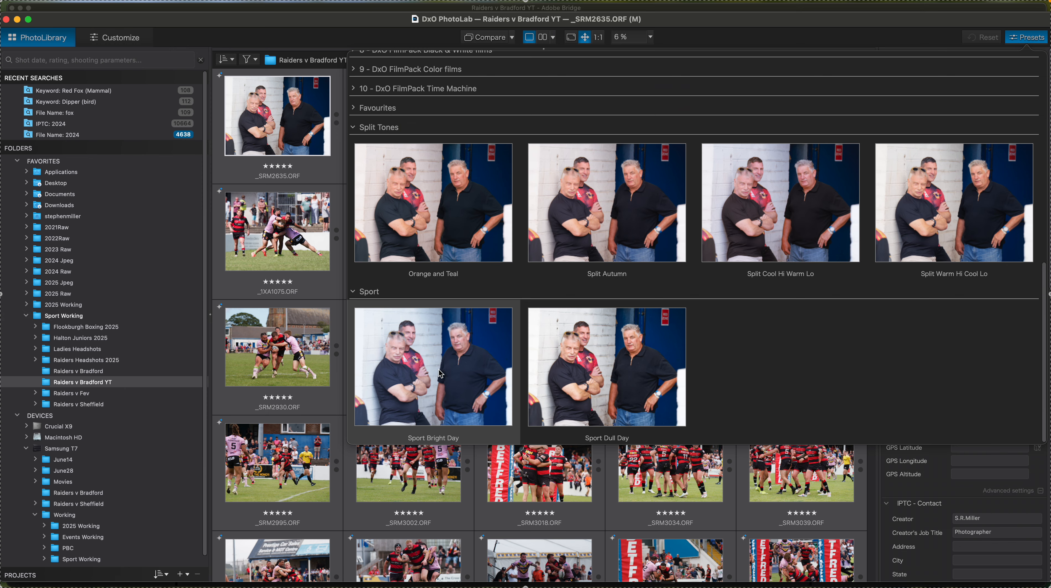
click(439, 372)
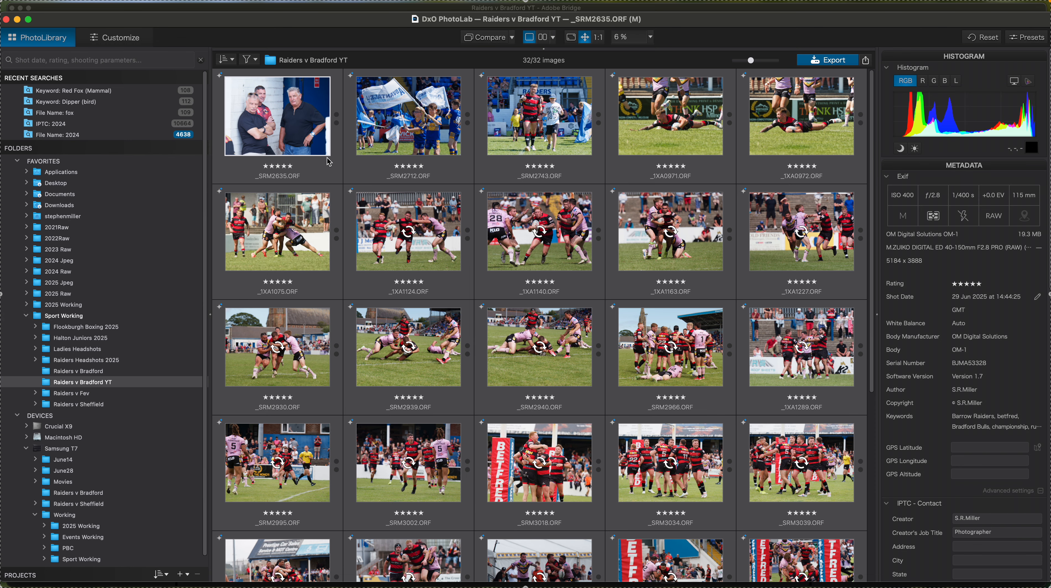
Apply the Sport Dull Day preset to only the photo _SRM2635.ORF.
click(288, 129)
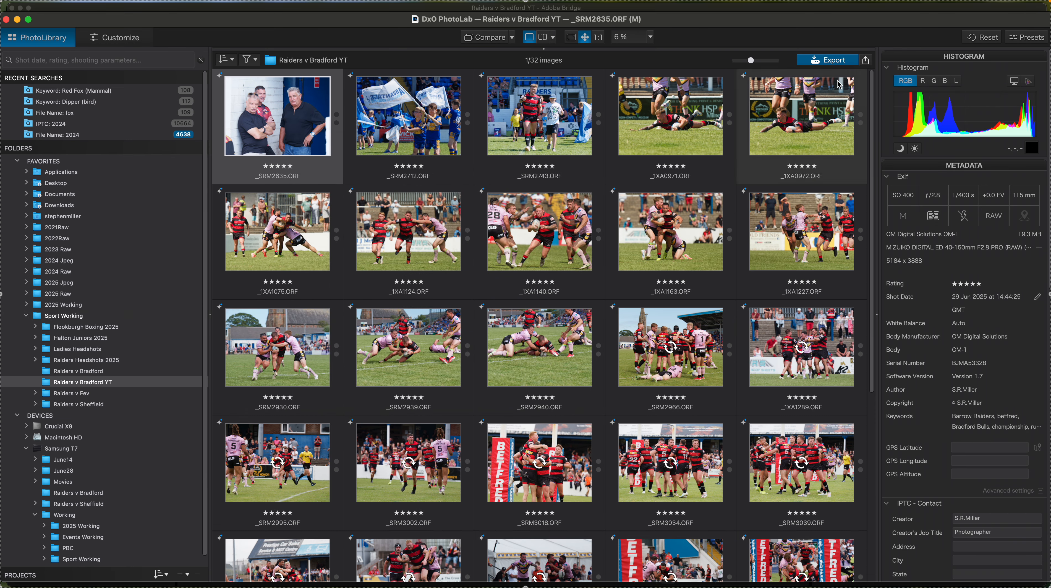
click(1028, 40)
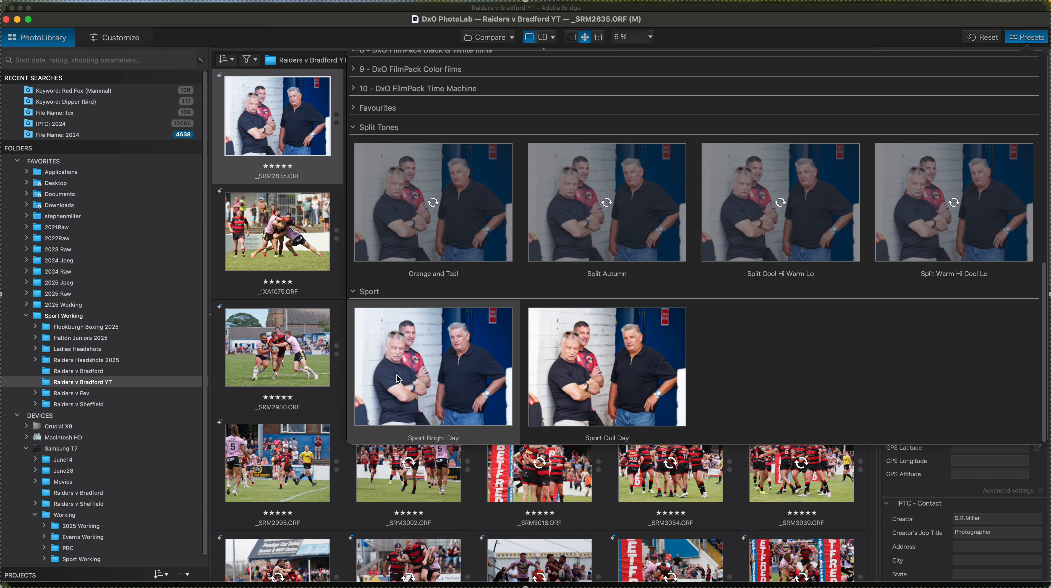
click(606, 364)
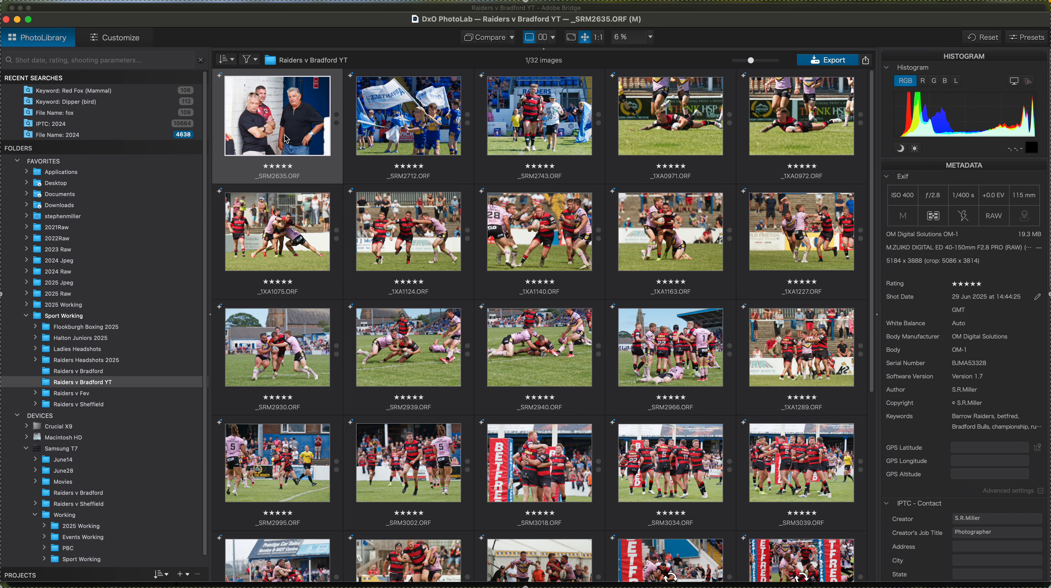
mouse_move(286, 139)
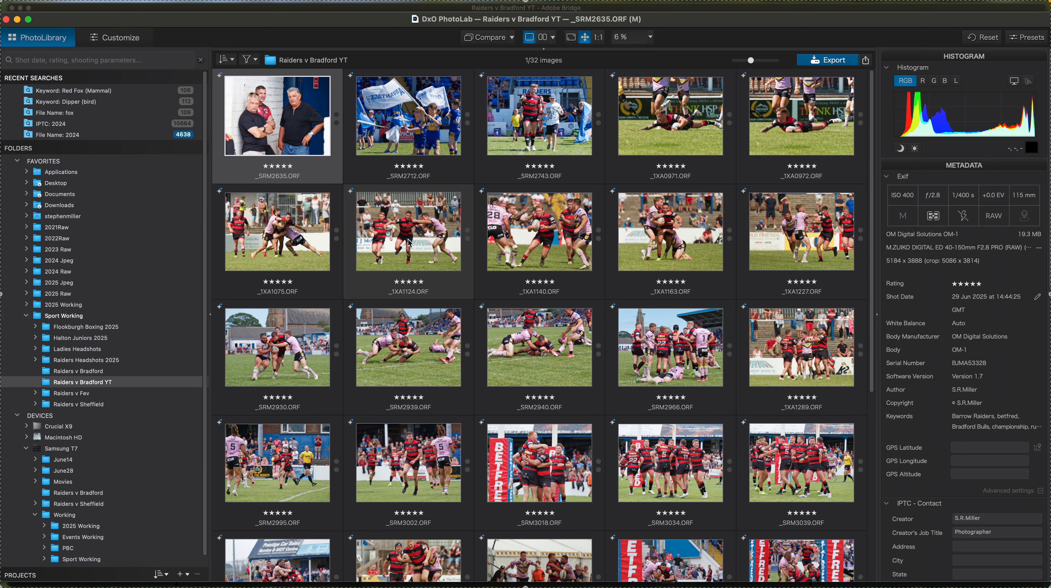
mouse_move(379, 208)
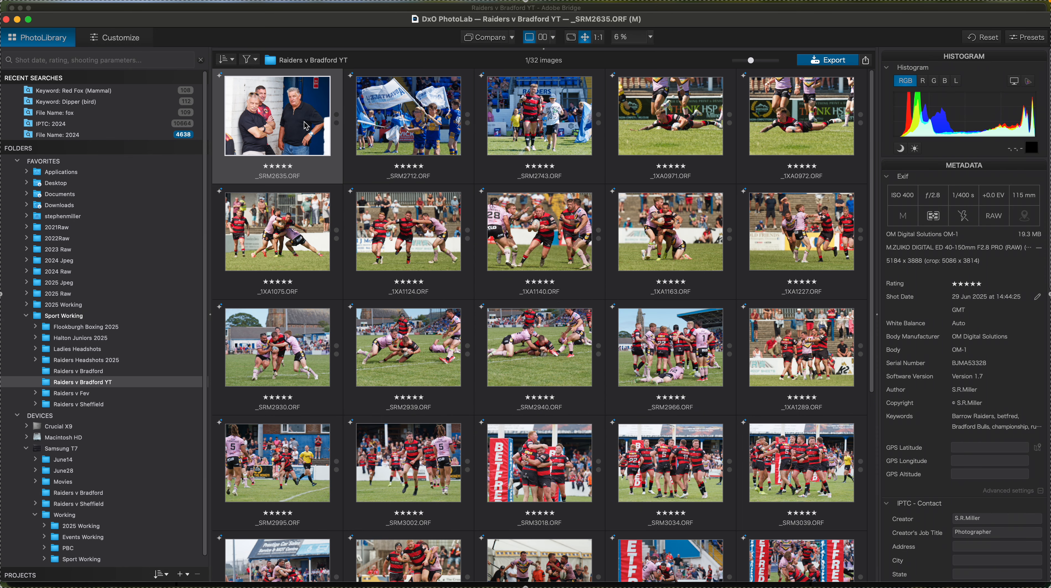
scroll(297, 119, down, 1)
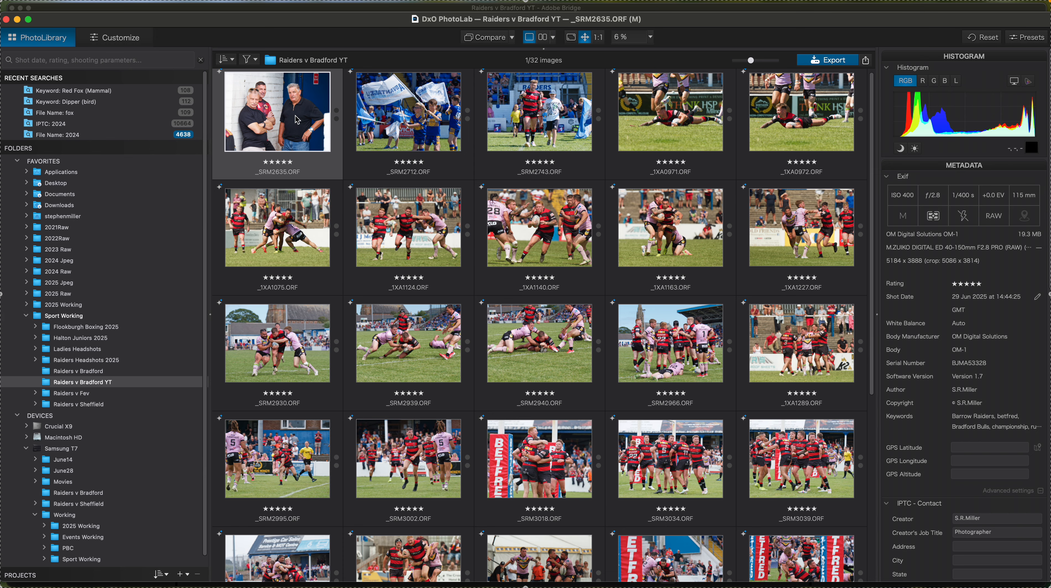
scroll(297, 119, up, 1)
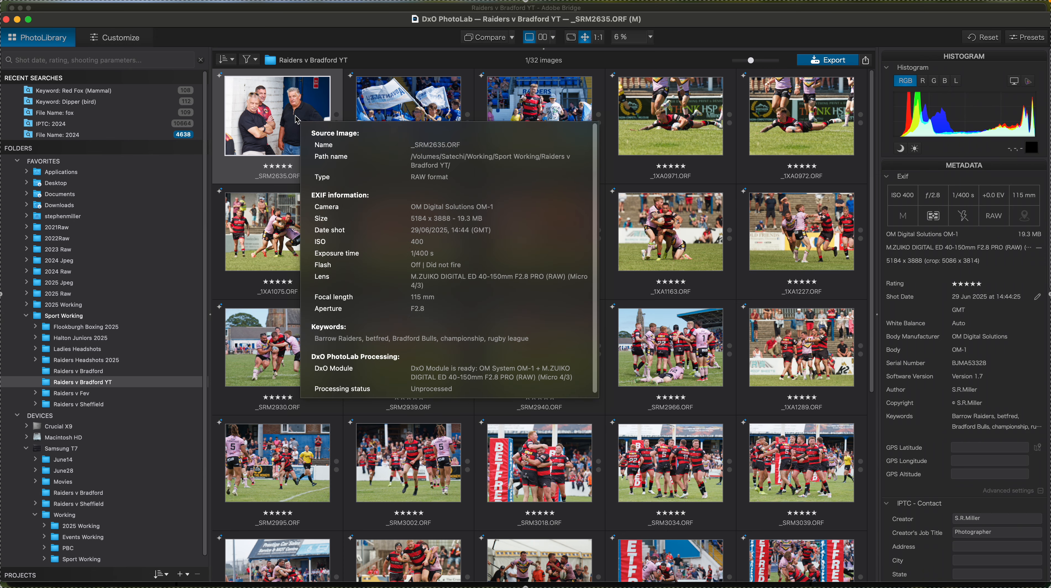
Assign the green color label to _SRM2635, _1XA0972, _1XA1140, _1XA1163, _1XA1227, _SRM2939, _SRM3002, _SRM3039 and _SRM3093.
super+click(806, 132)
super+click(538, 253)
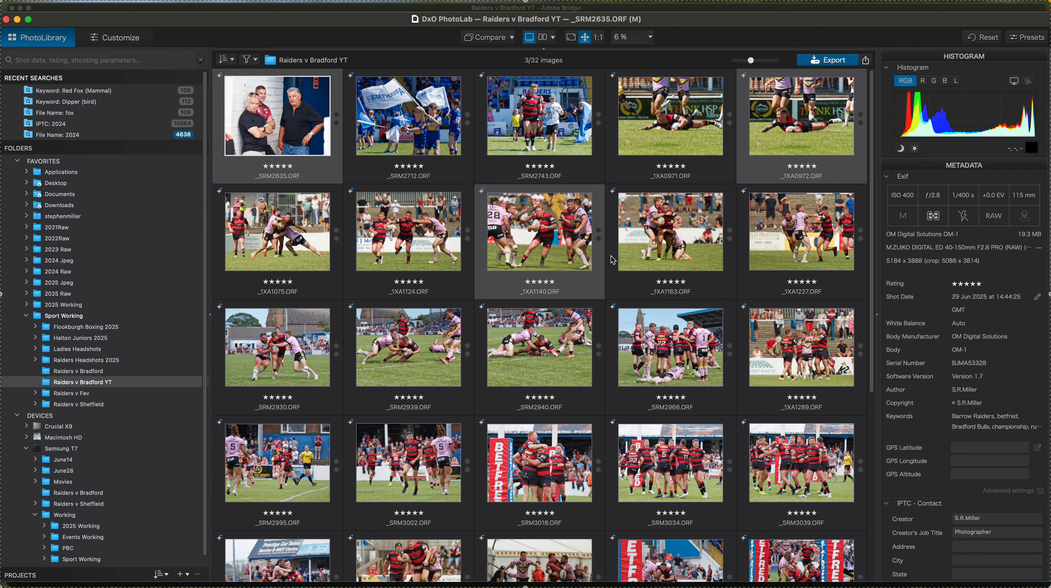
super+click(728, 261)
super+click(809, 252)
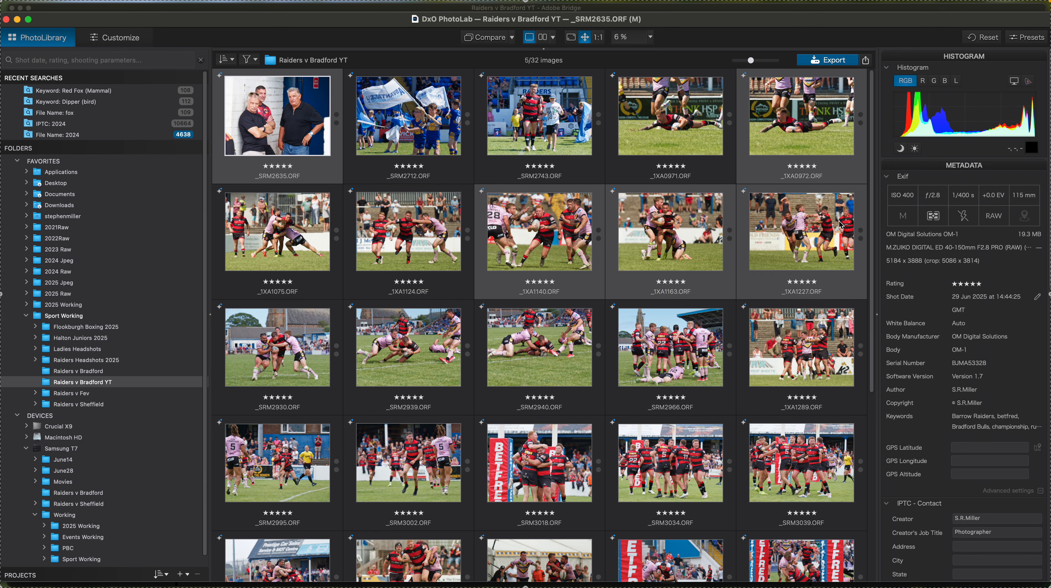
scroll(613, 384, down, 1)
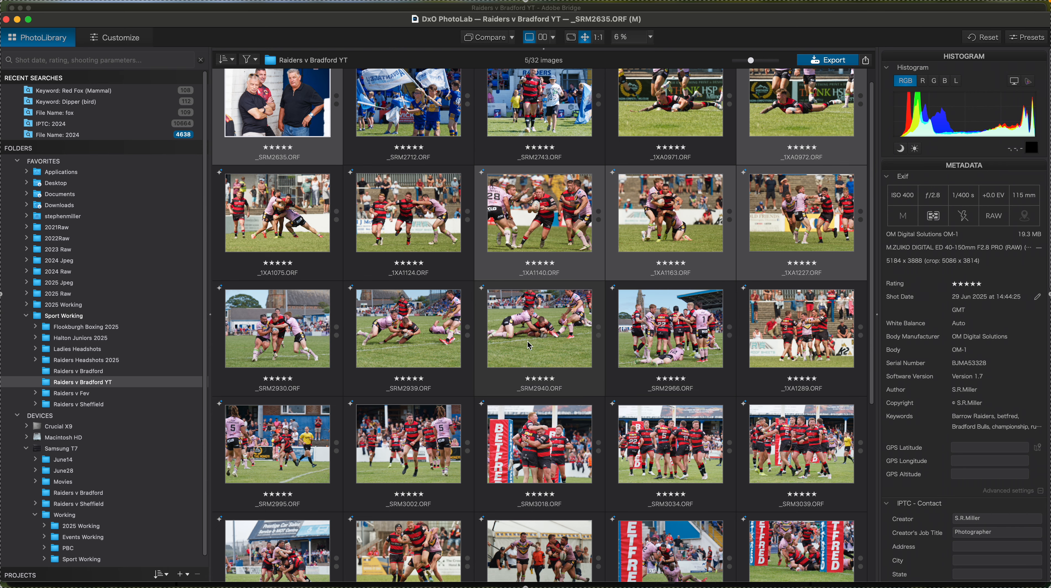
super+click(432, 335)
scroll(580, 366, down, 5)
scroll(580, 366, down, 10)
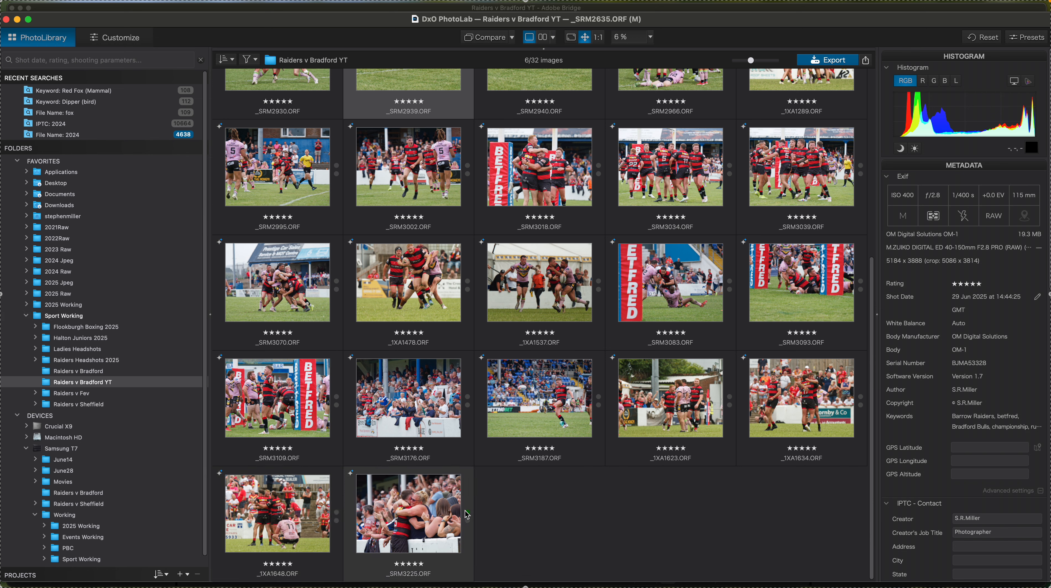
super+click(800, 286)
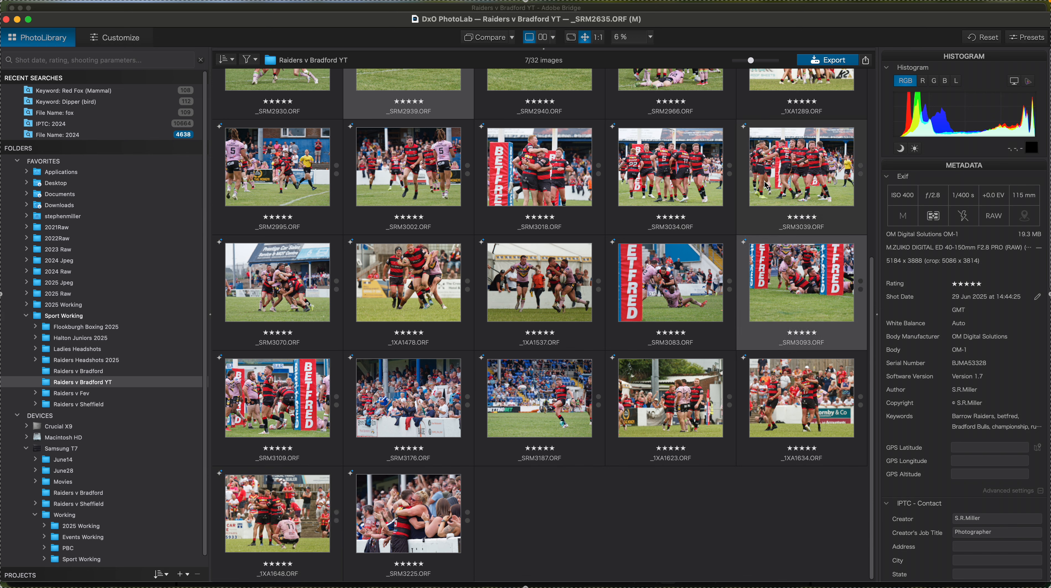
super+click(780, 180)
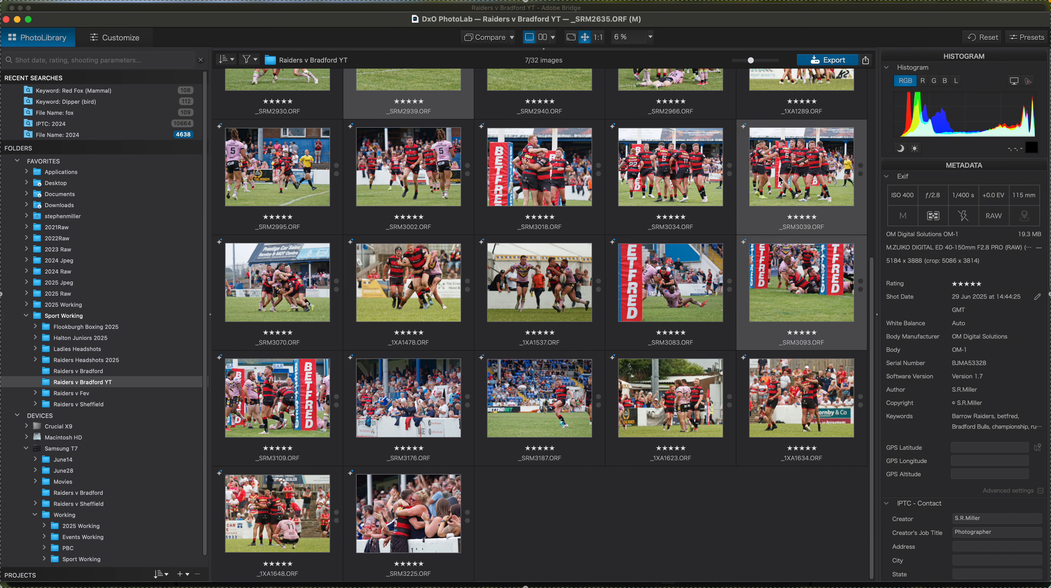
super+click(431, 186)
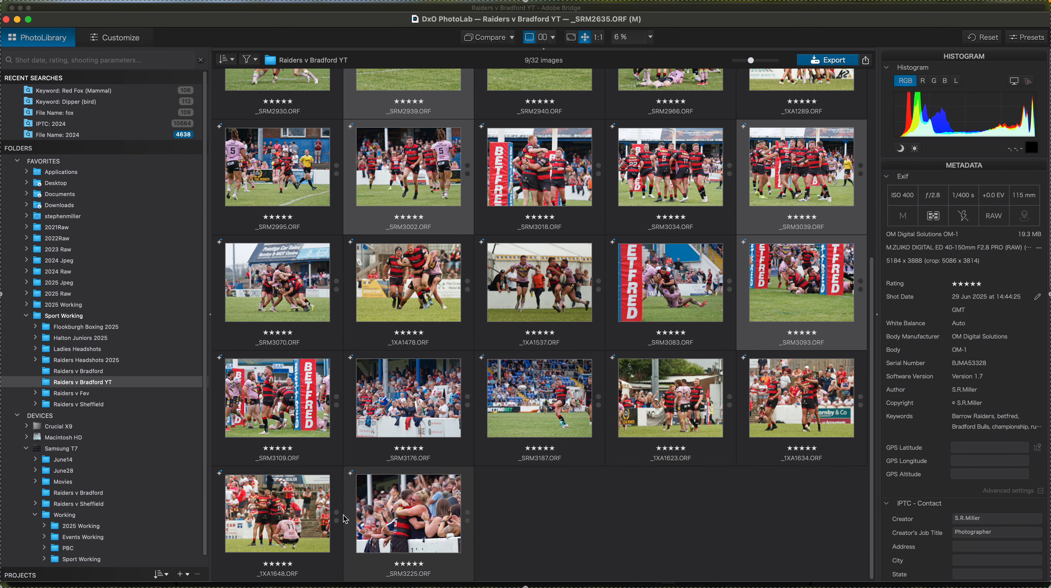
right_click(400, 182)
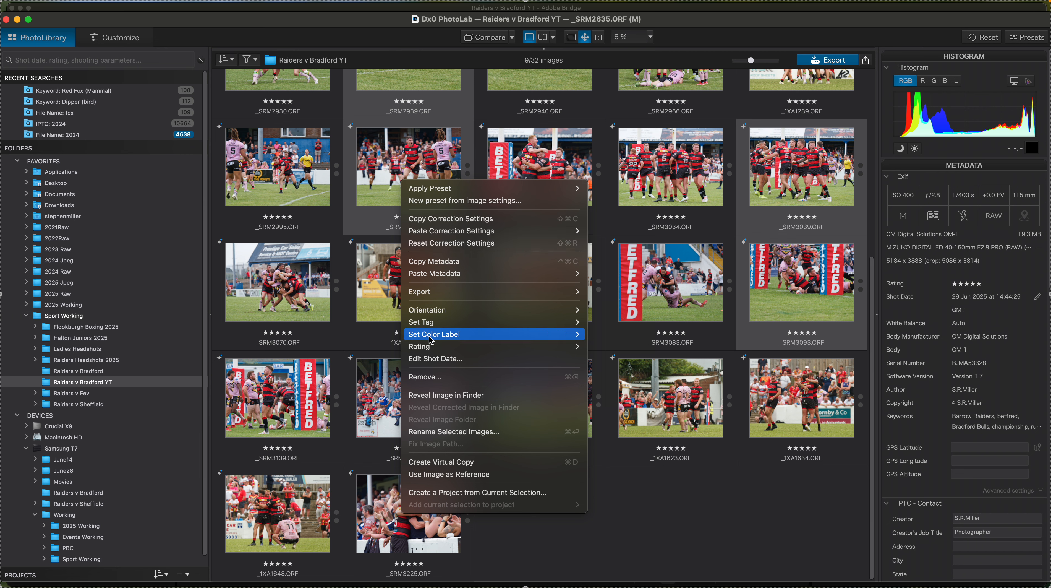
mouse_move(570, 338)
click(618, 387)
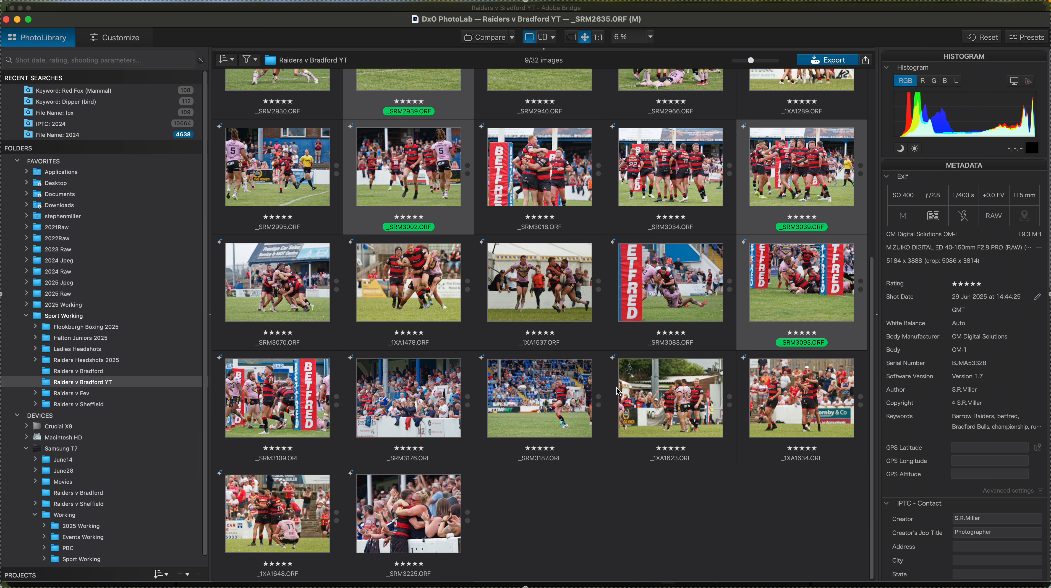
Filter the folder to green-labelled images and open _1XA0972.ORF in the Customize workspace.
click(257, 62)
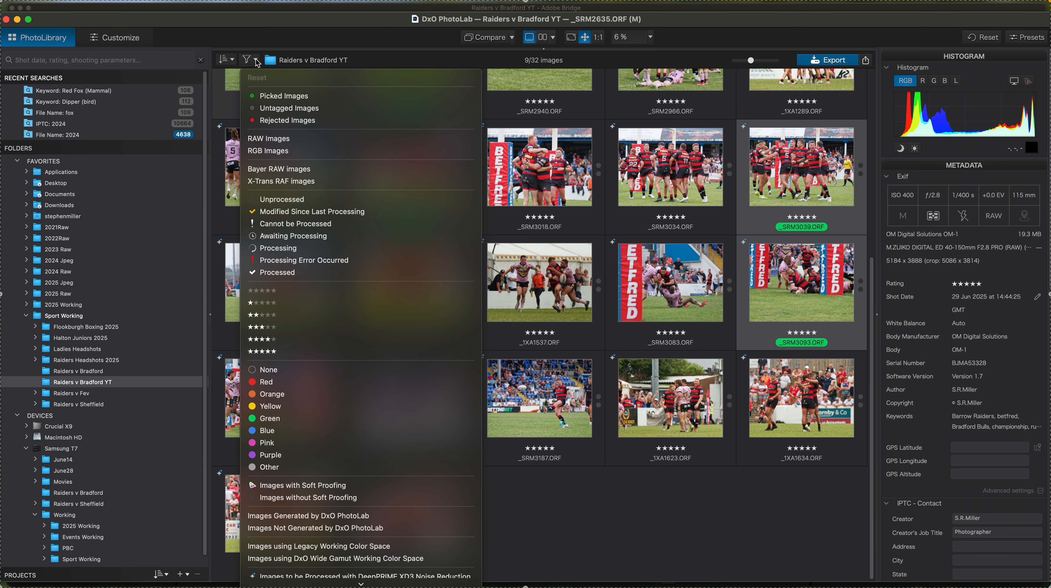
click(266, 419)
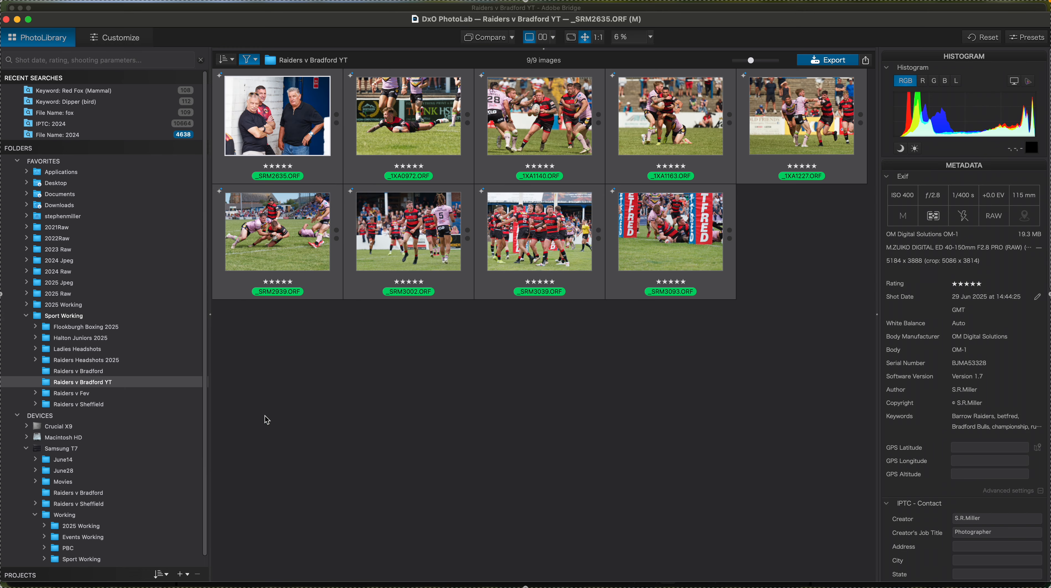
double_click(419, 114)
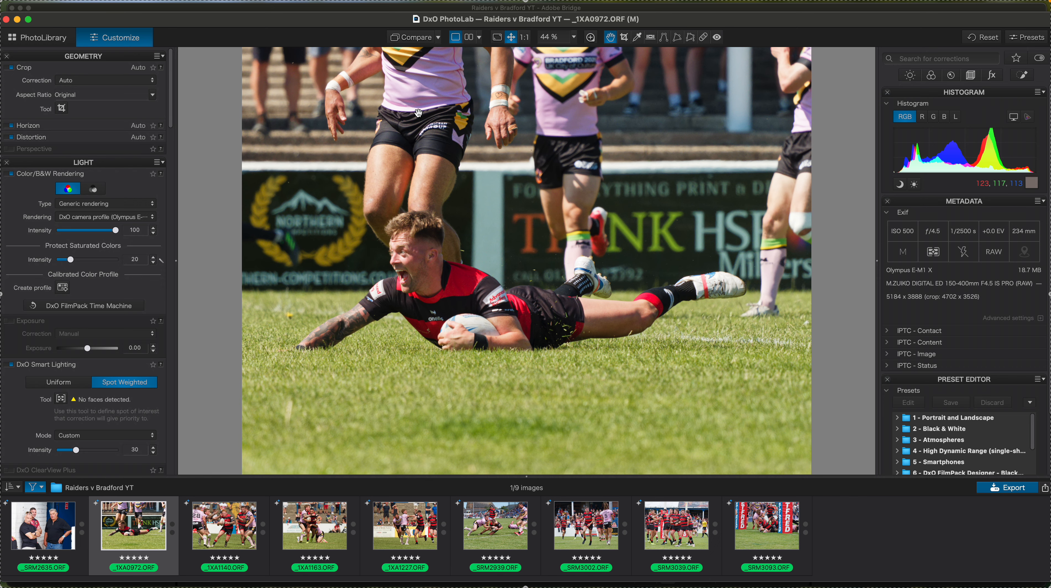
Crop _1XA0972.ORF at a 3x2 aspect ratio to about 4589 x 3059 px around the diving player.
key(c)
click(238, 465)
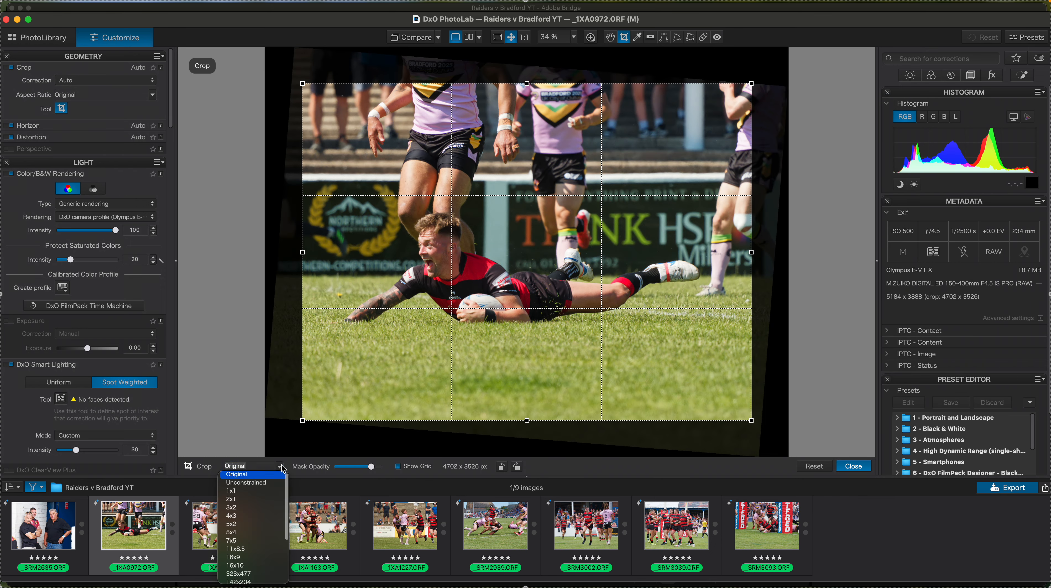
click(233, 507)
mouse_move(560, 317)
mouse_down()
mouse_move(553, 329)
mouse_move(559, 324)
mouse_up()
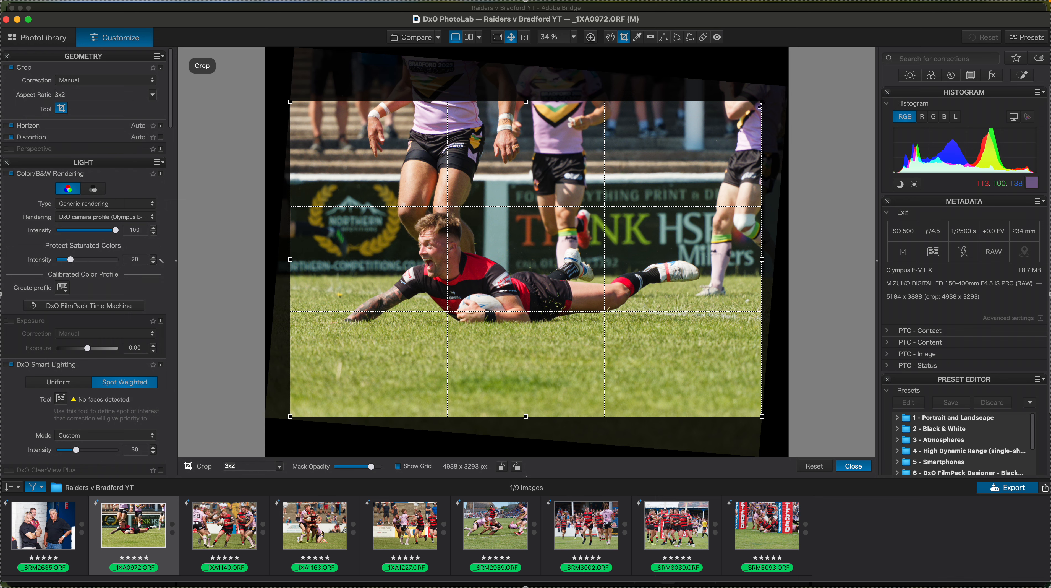
drag(761, 104, 728, 124)
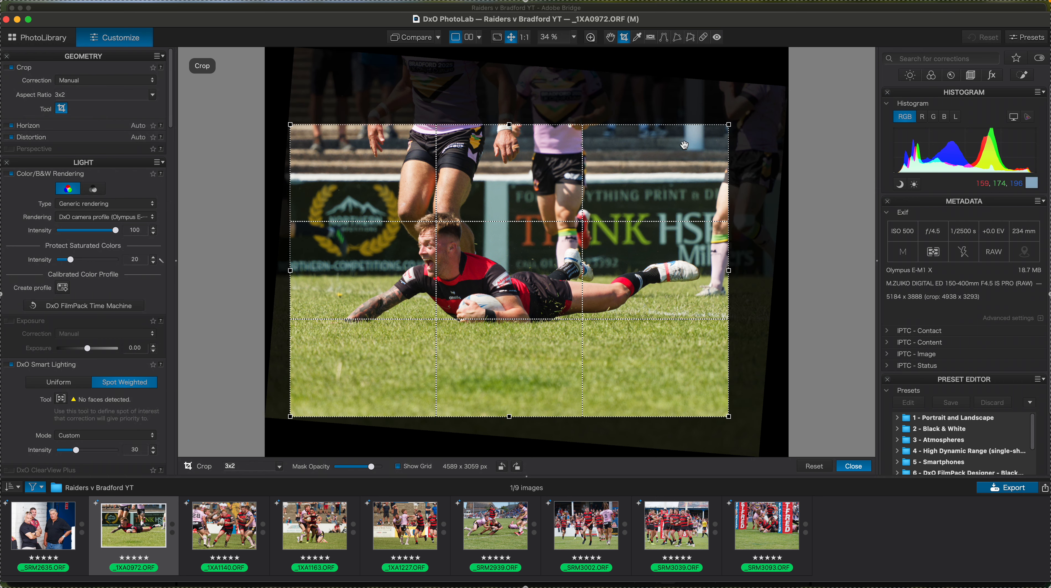
key(Return)
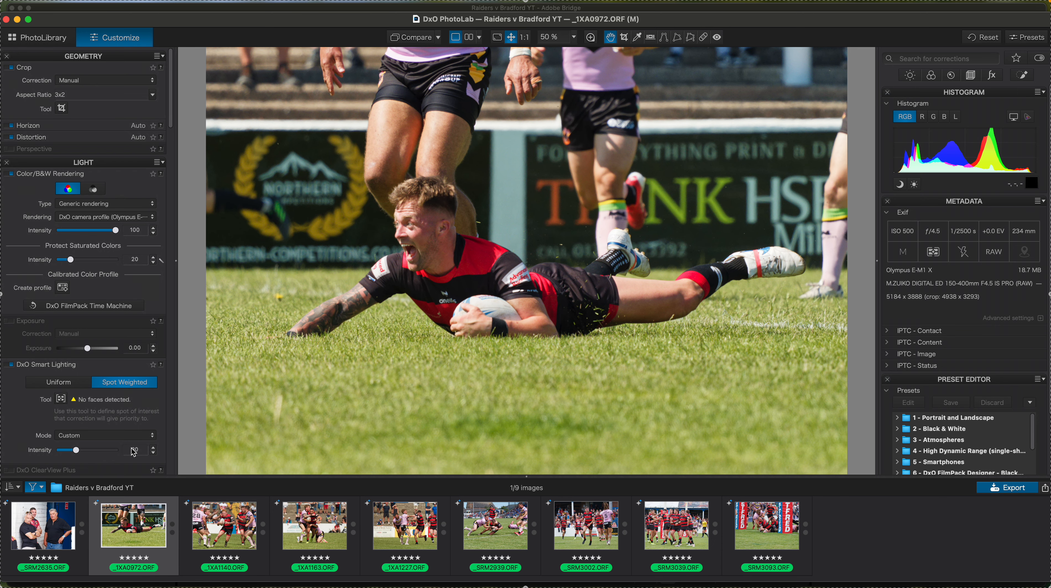
Export all green-labelled photos with the Media option as JPEG, quality 90, 3,000 px longest side, into the subfolder Raiders v Bradford Bulls.
click(55, 521)
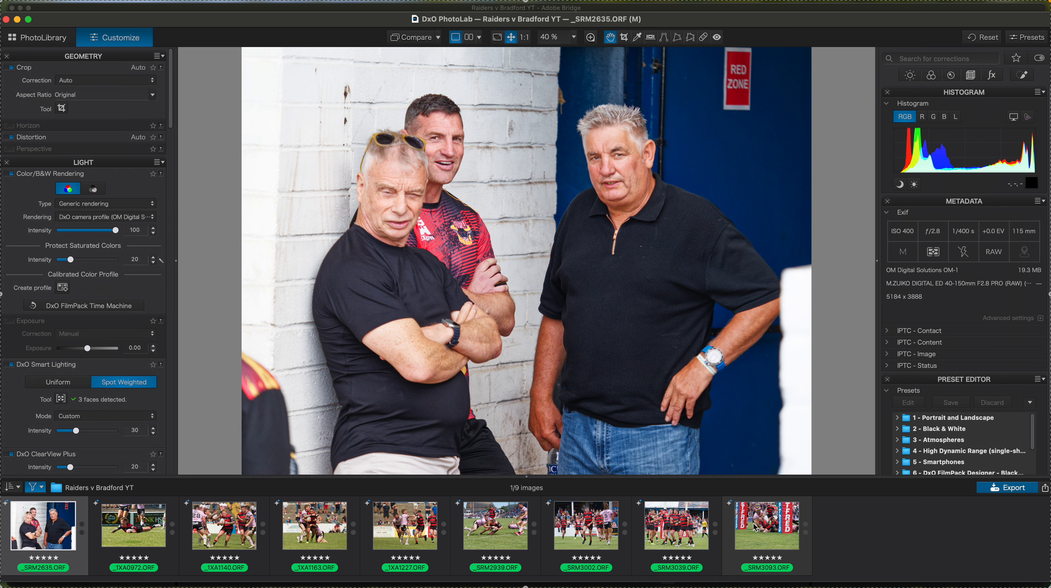
key(super+a)
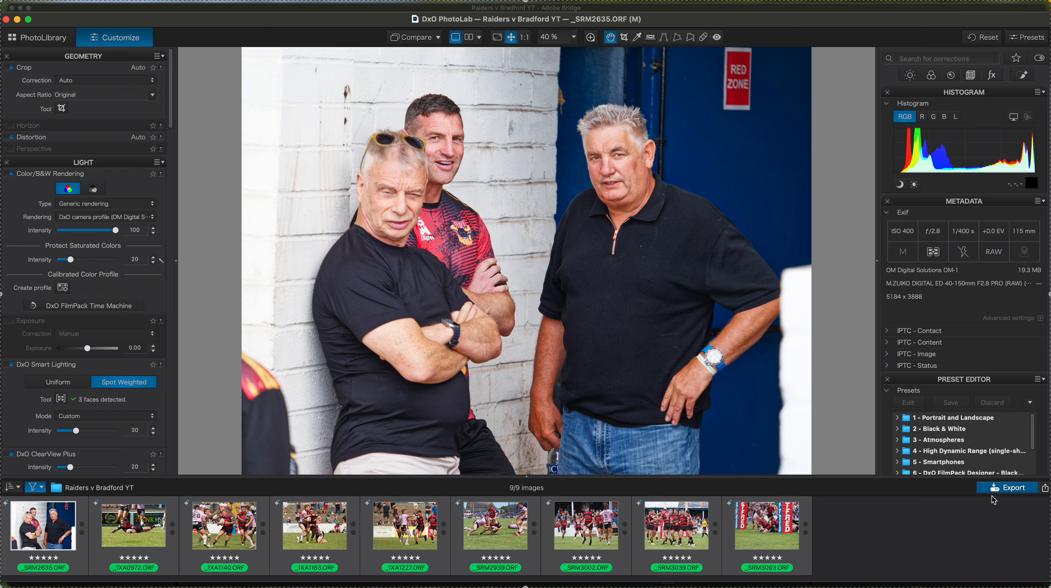
click(1018, 489)
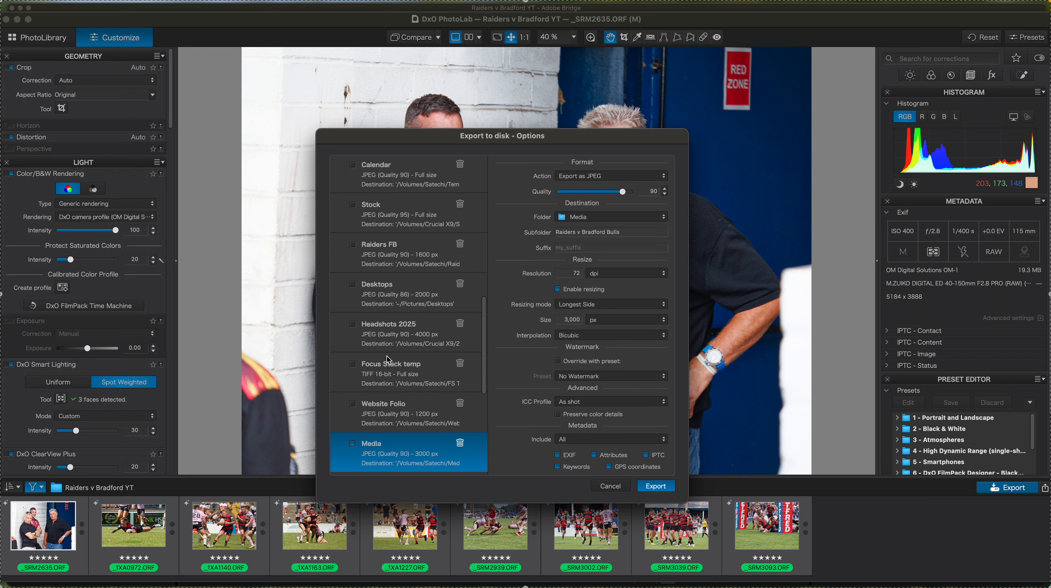
scroll(388, 360, down, 1)
scroll(389, 360, down, 1)
scroll(383, 329, down, 2)
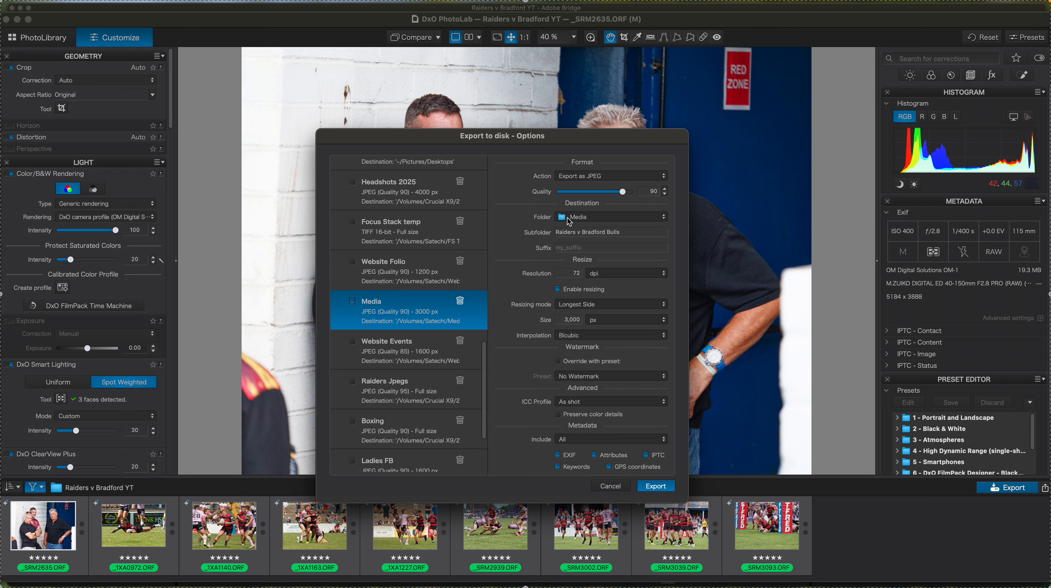
click(571, 233)
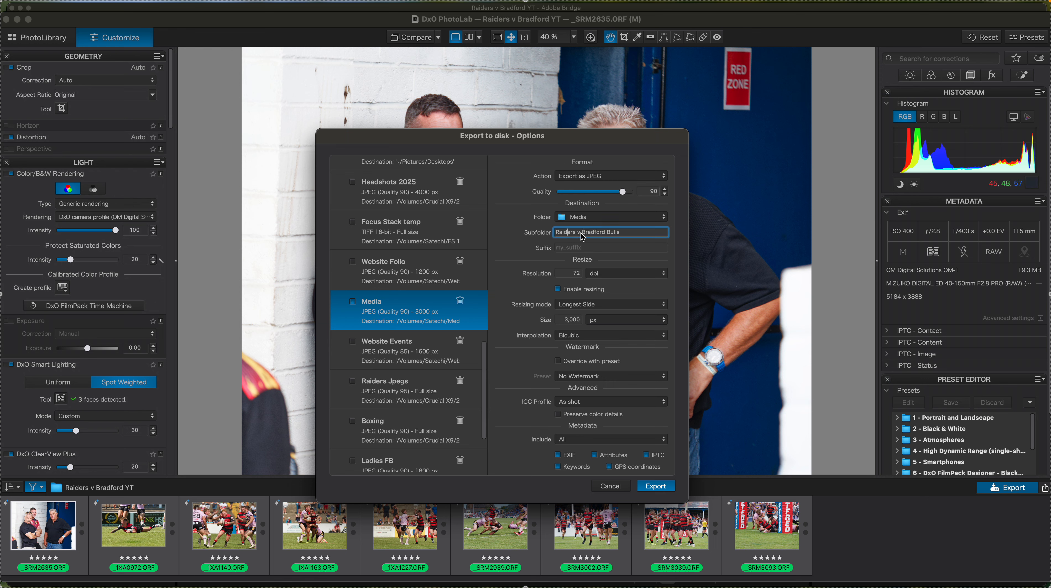
drag(582, 233, 603, 233)
click(584, 234)
click(655, 486)
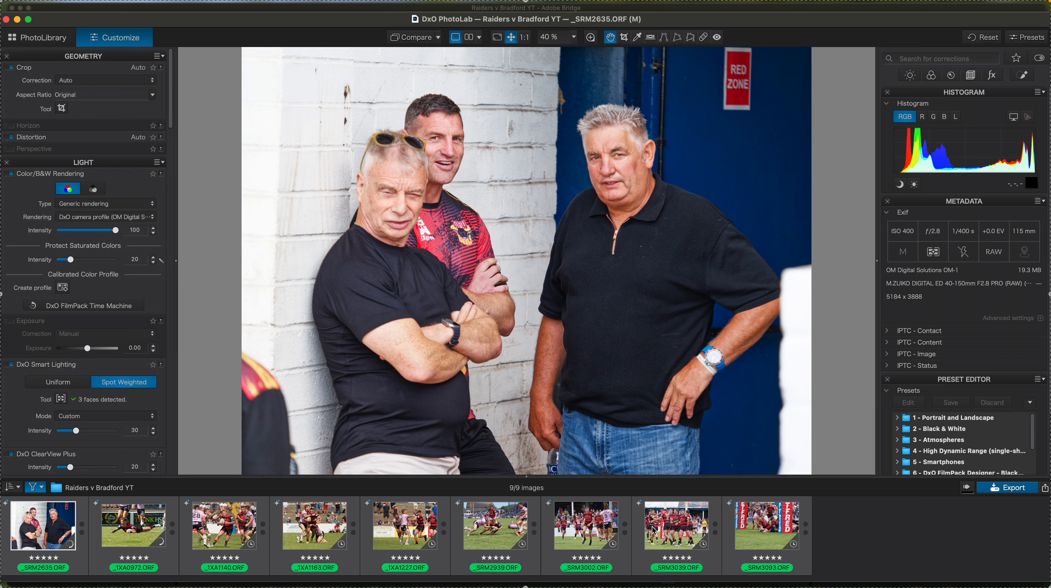
mouse_move(654, 529)
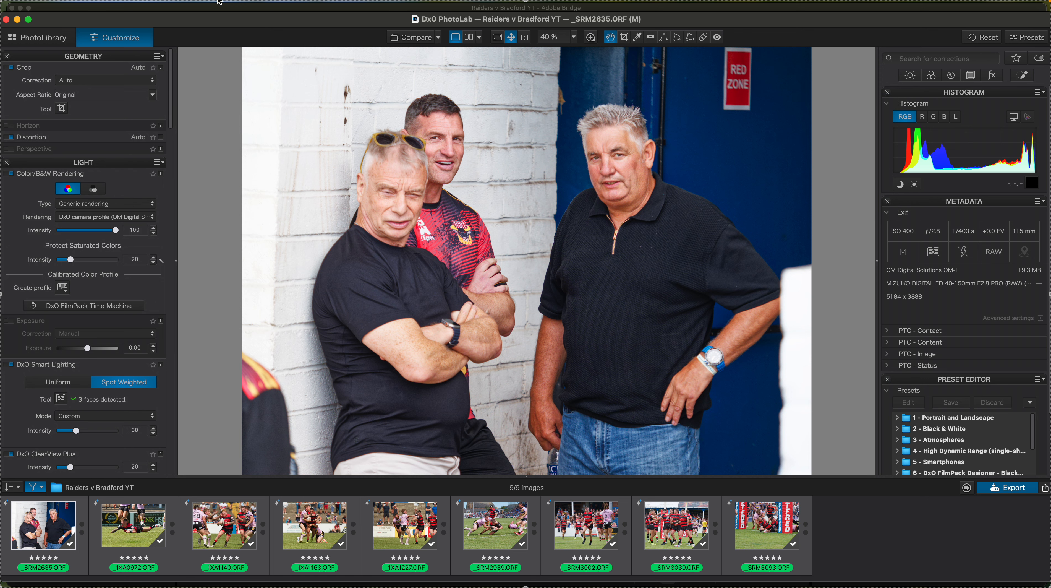
Return to the PhotoLibrary and remove the green label filter to list every photo in the folder.
click(54, 40)
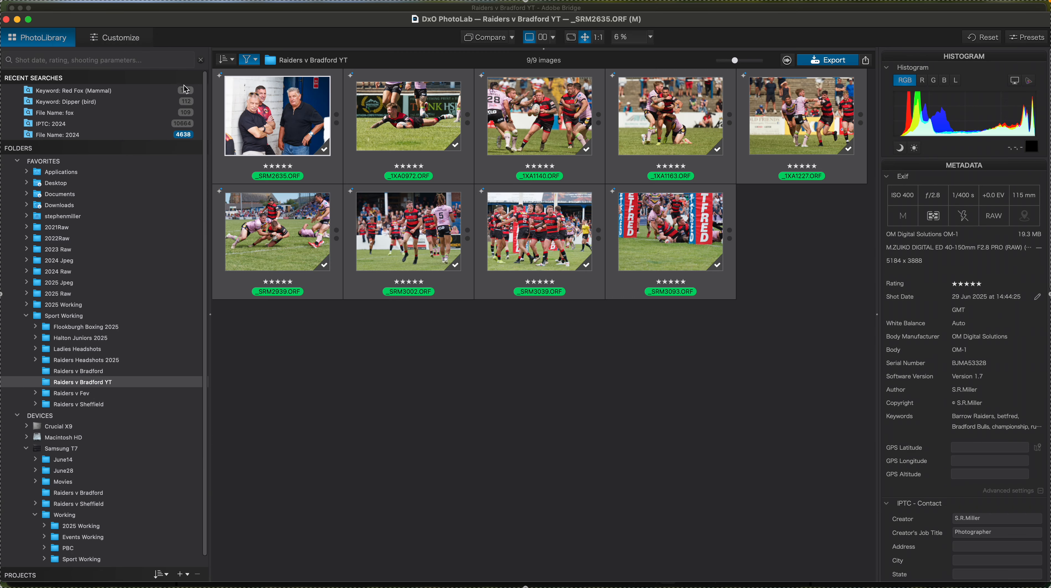
click(256, 61)
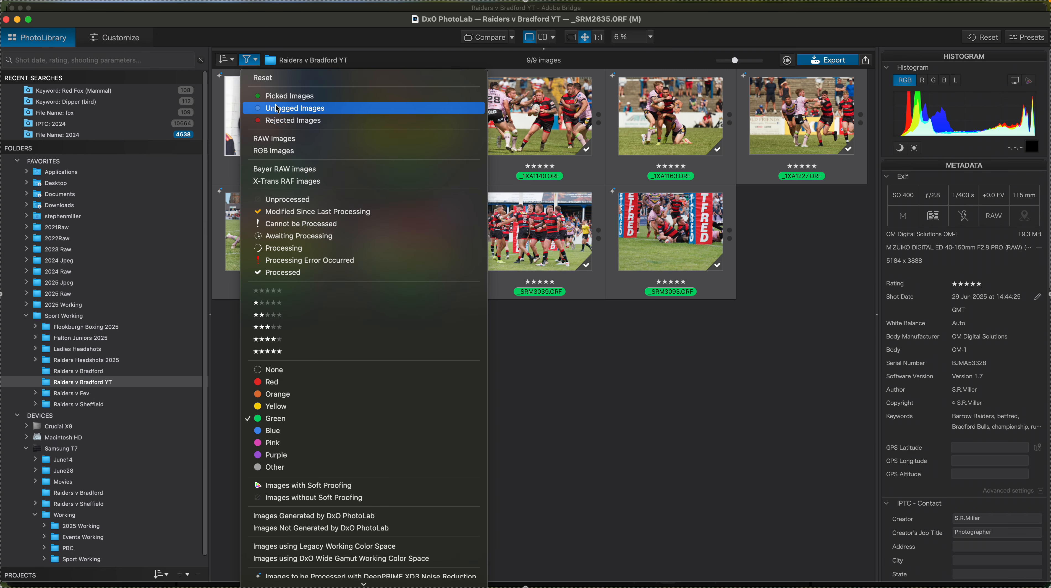
click(252, 420)
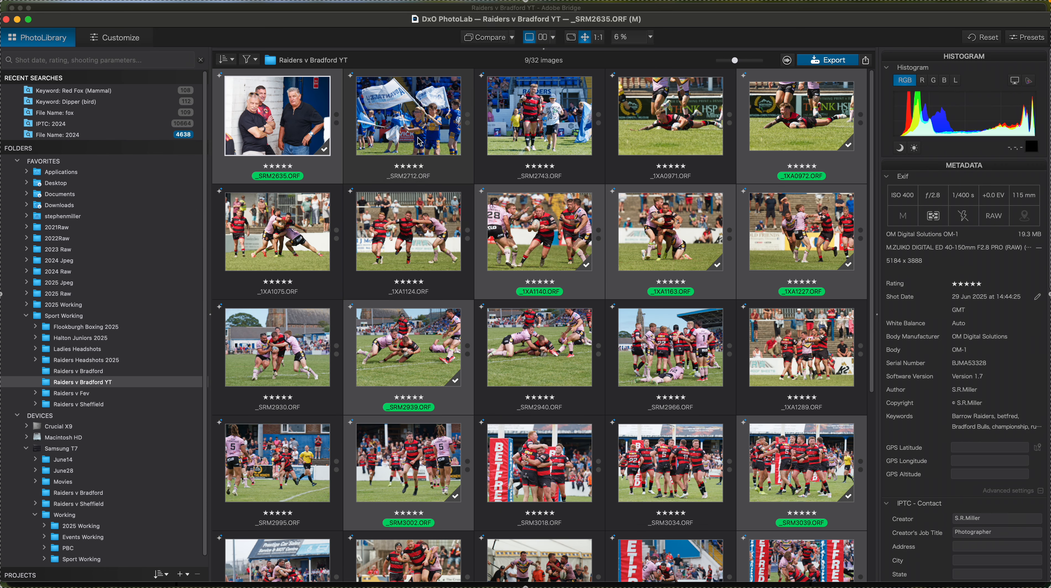
Open _SRM3093.ORF, the try-scoring photo between the goalposts, in the Customize workspace.
click(419, 137)
click(555, 135)
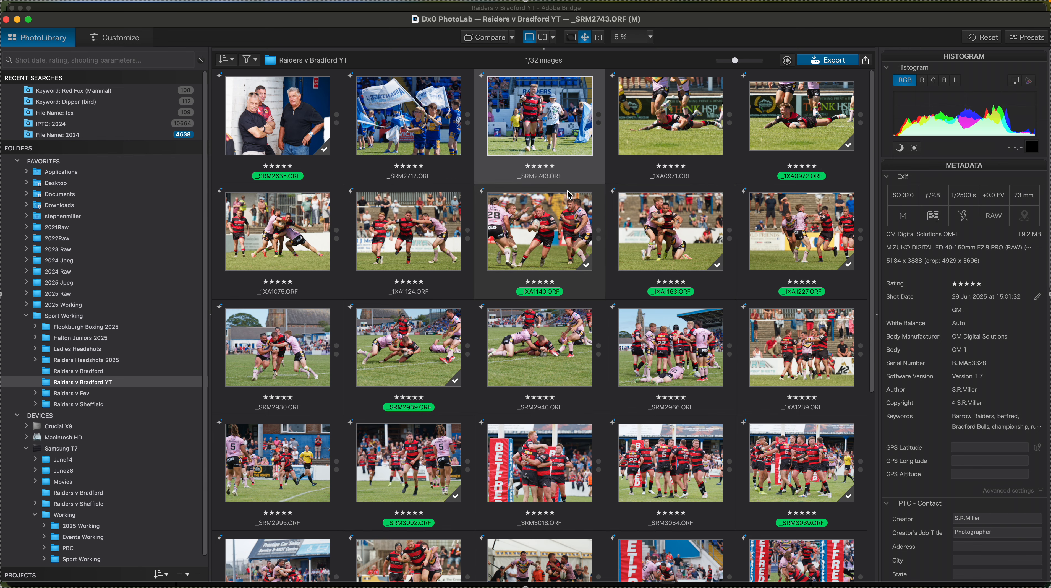
scroll(569, 194, down, 3)
scroll(570, 194, down, 1)
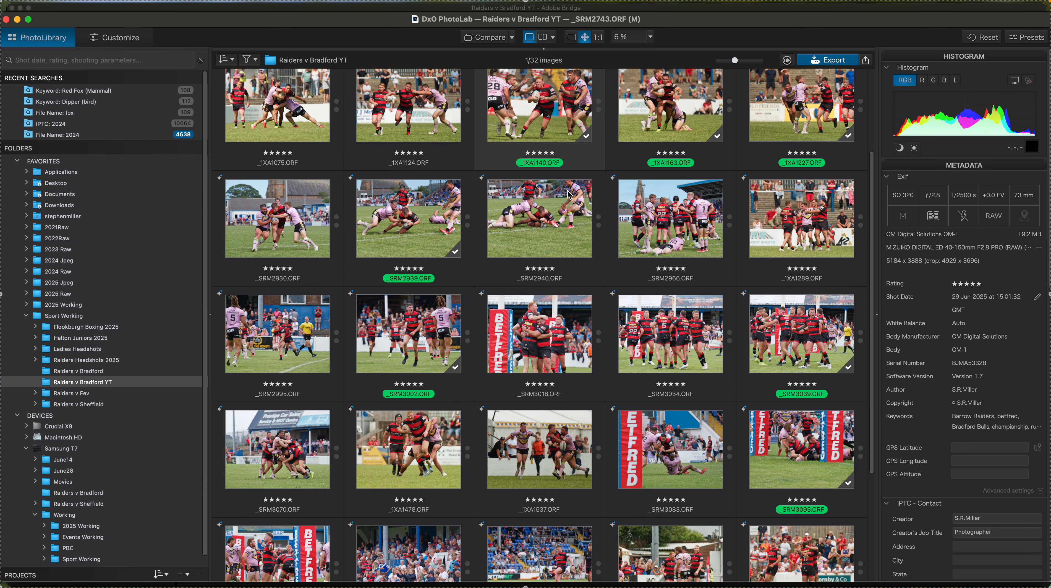
scroll(439, 409, down, 2)
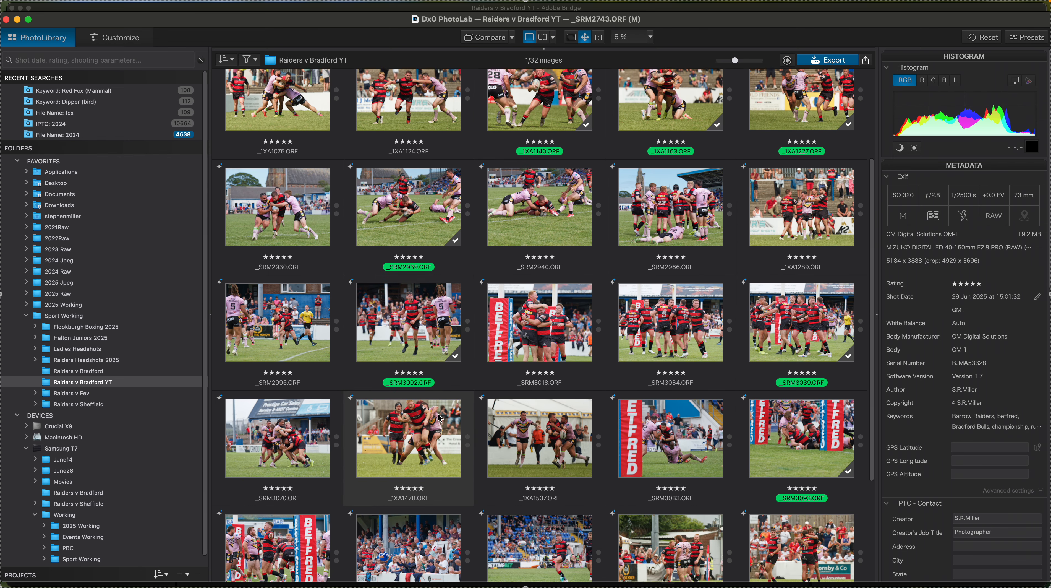
click(827, 407)
double_click(826, 407)
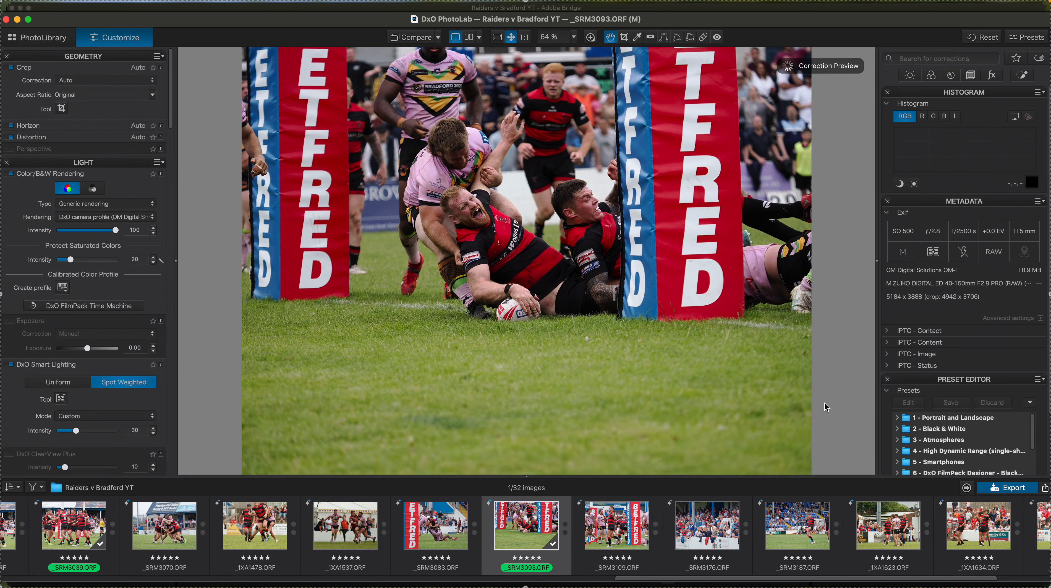
Crop _SRM3093.ORF to about 3693 x 2770 px around the try-scoring player and the tackler.
key(c)
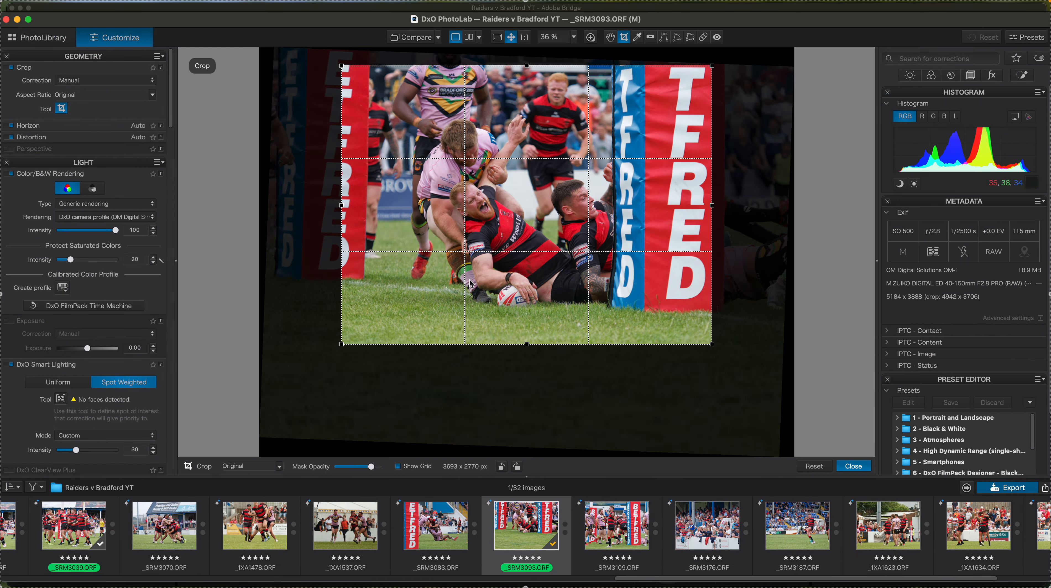
drag(449, 249, 437, 255)
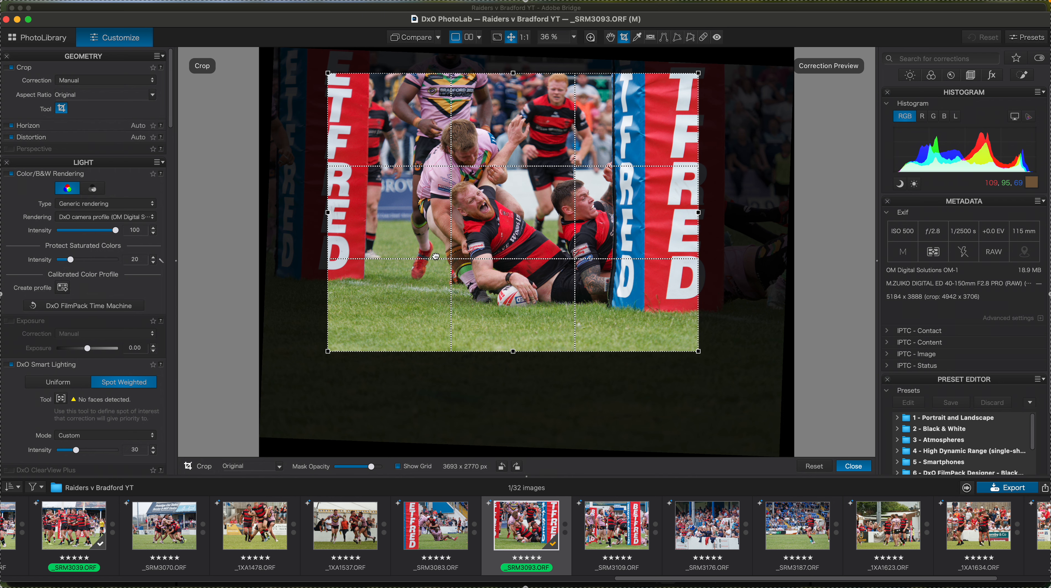
key(Return)
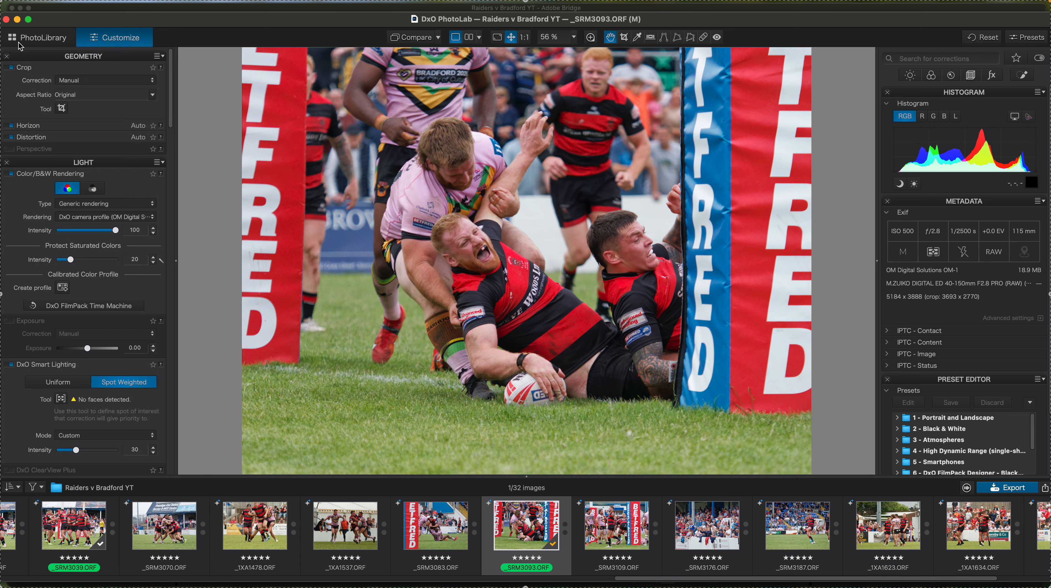
Return to the PhotoLibrary and select every photo in the Raiders v Bradford YT folder.
click(29, 41)
scroll(370, 185, up, 5)
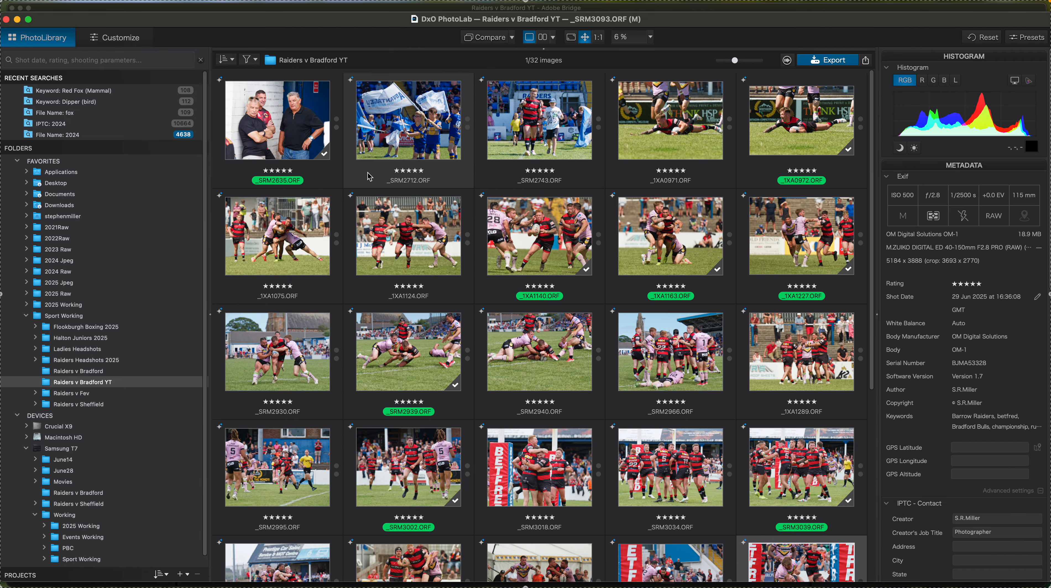
click(305, 136)
scroll(548, 531, down, 5)
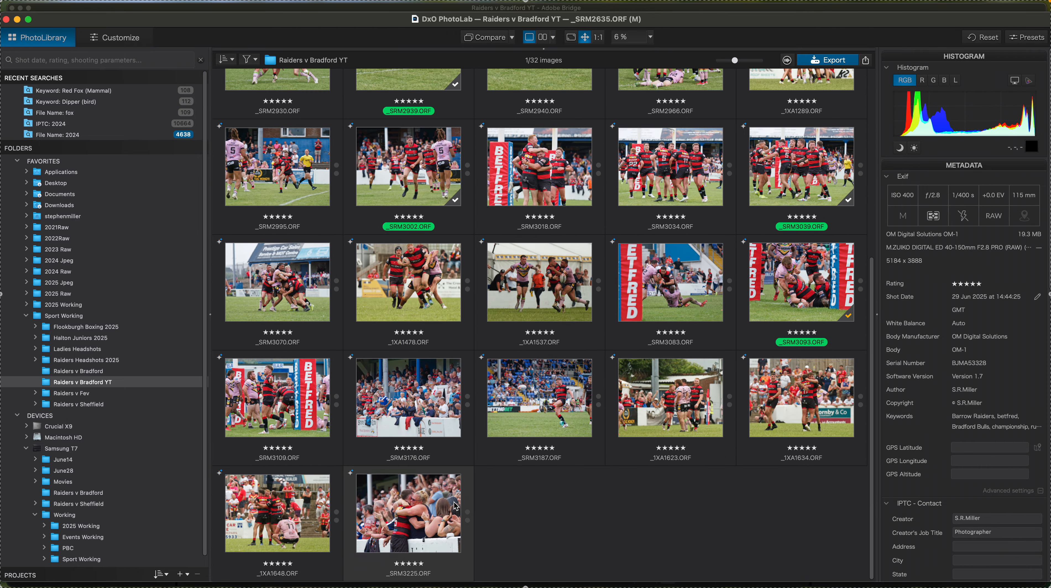
key(super+a)
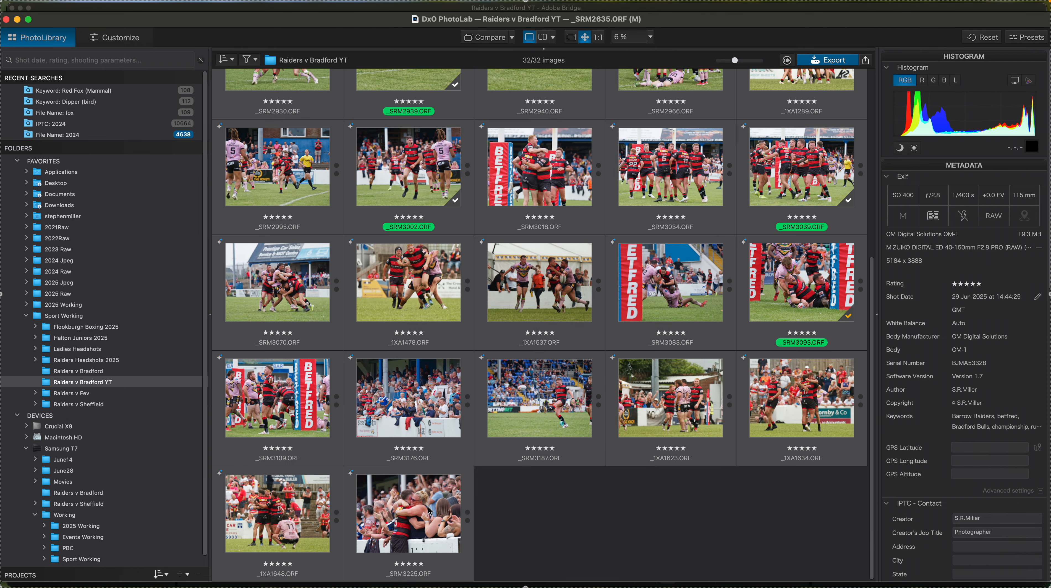
Review the settings of the Raiders FB export option for the selected photos, and close the export options without exporting.
mouse_move(428, 510)
click(845, 61)
scroll(415, 218, up, 3)
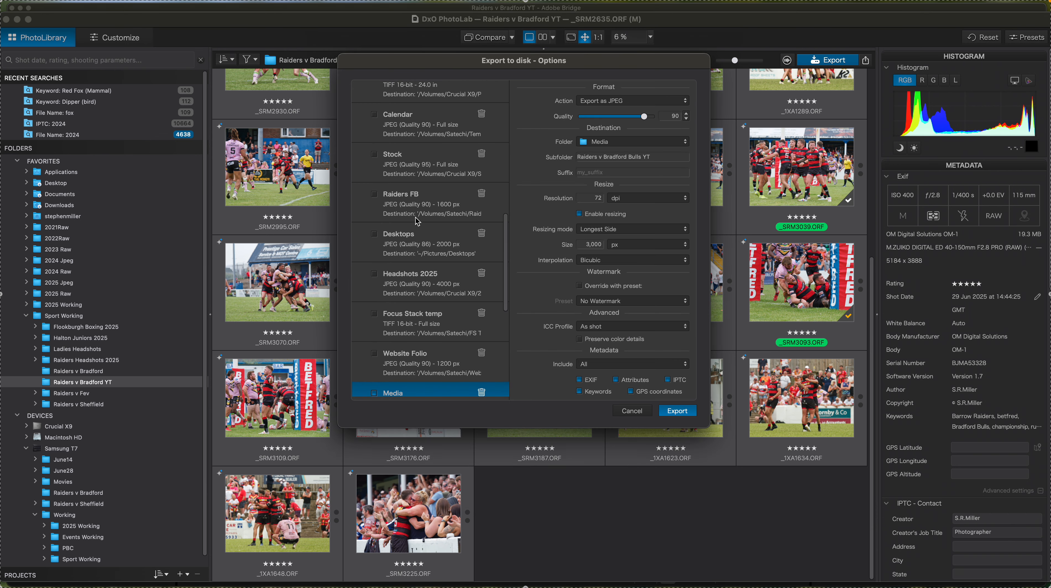
click(413, 230)
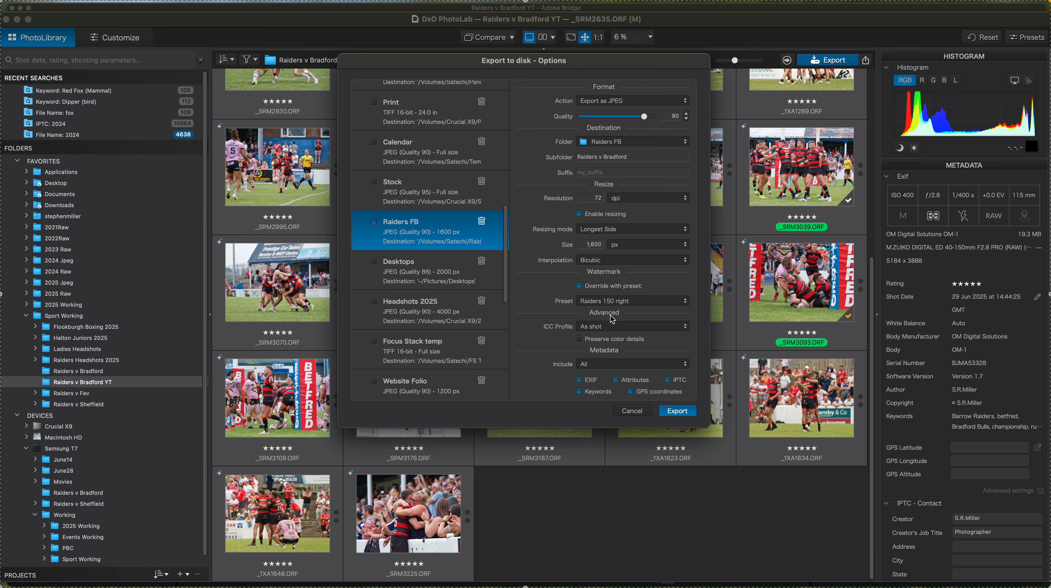
click(632, 410)
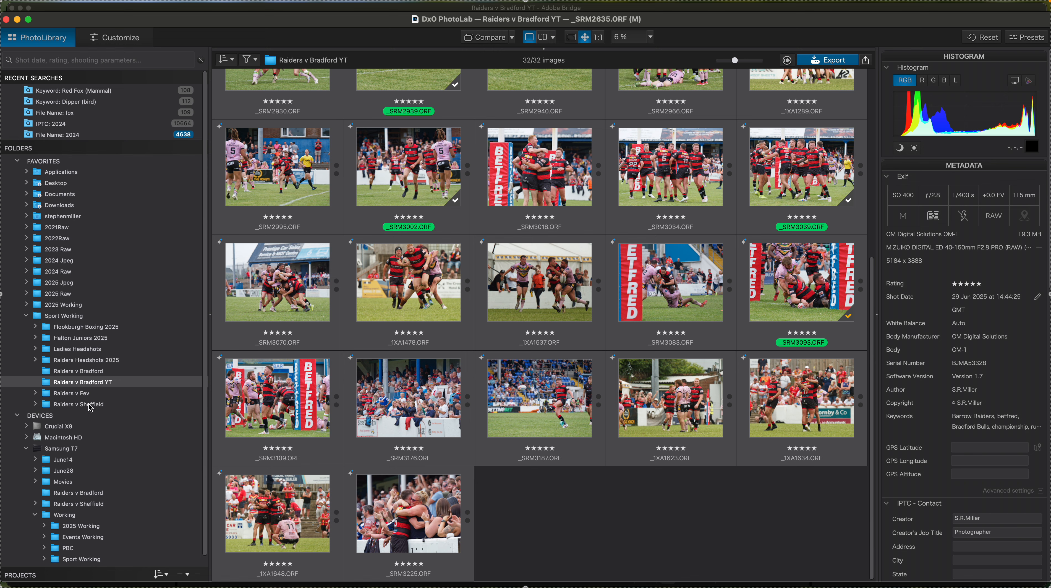
Open the Raiders v Bradford folder on the Samsung T7 drive and browse through its original photos and their star ratings.
scroll(118, 399, down, 3)
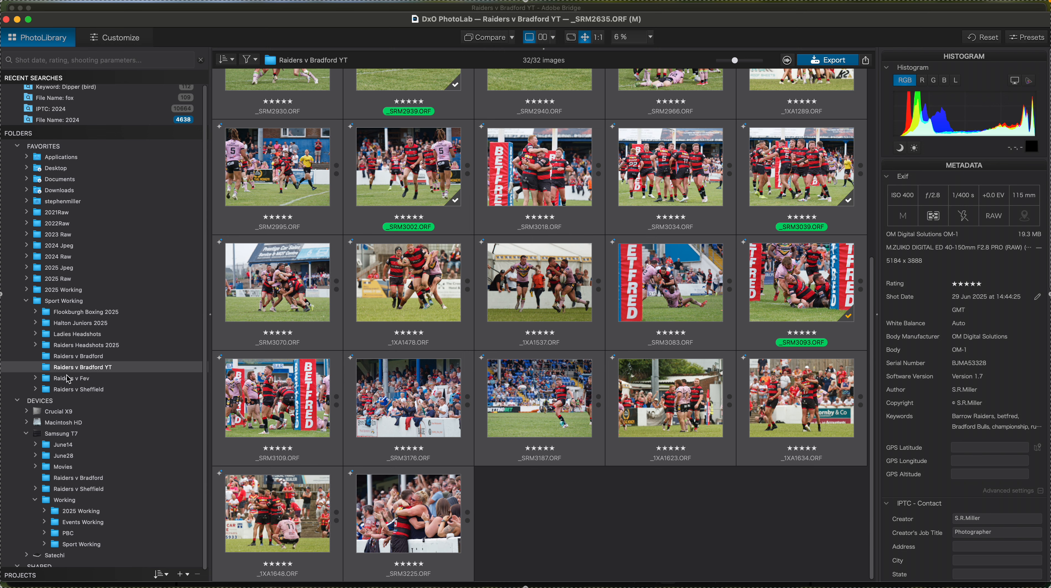
scroll(132, 411, down, 2)
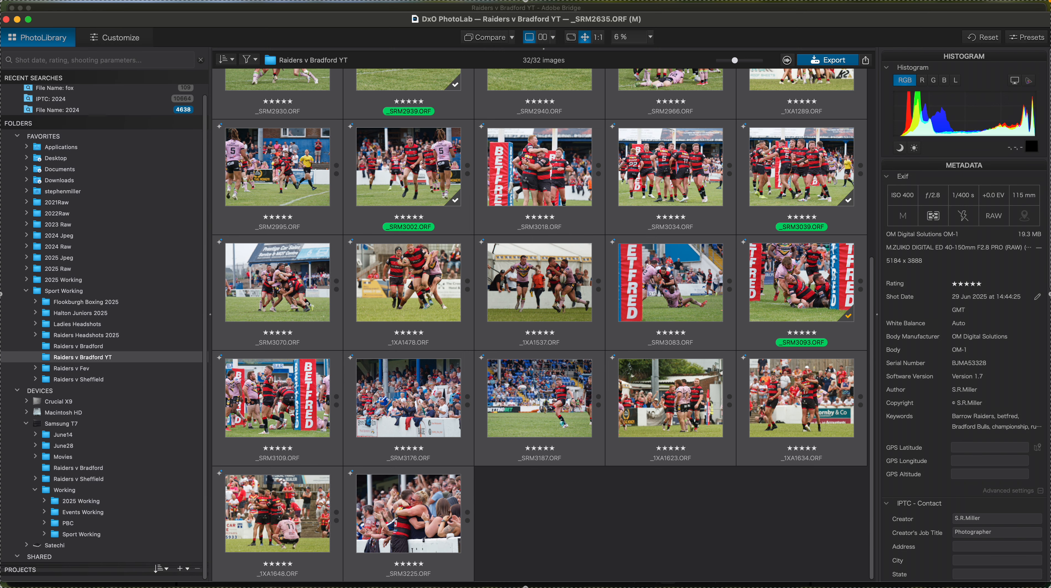
click(44, 533)
scroll(103, 514, down, 5)
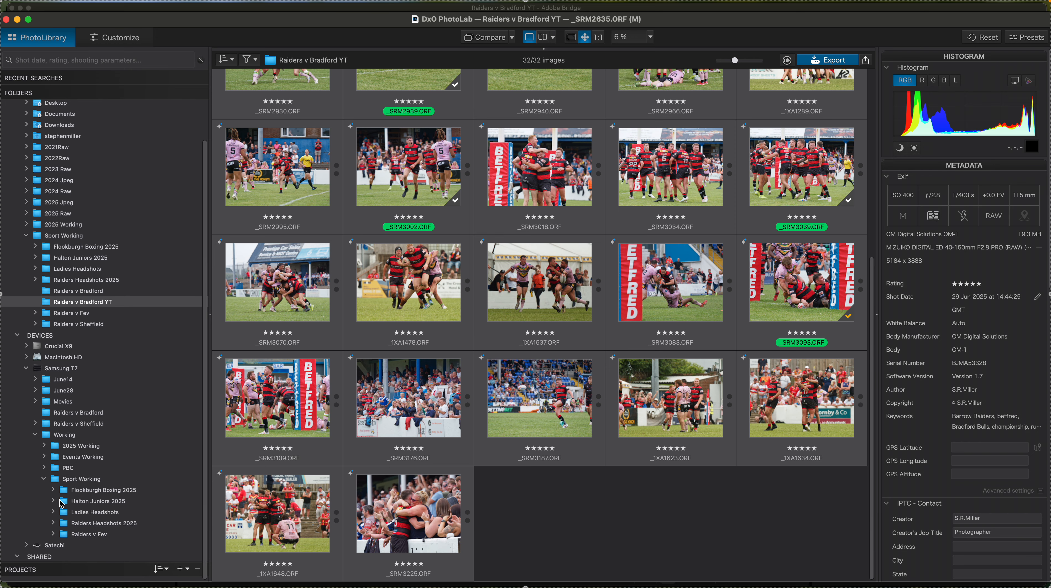
click(85, 415)
scroll(542, 454, down, 2)
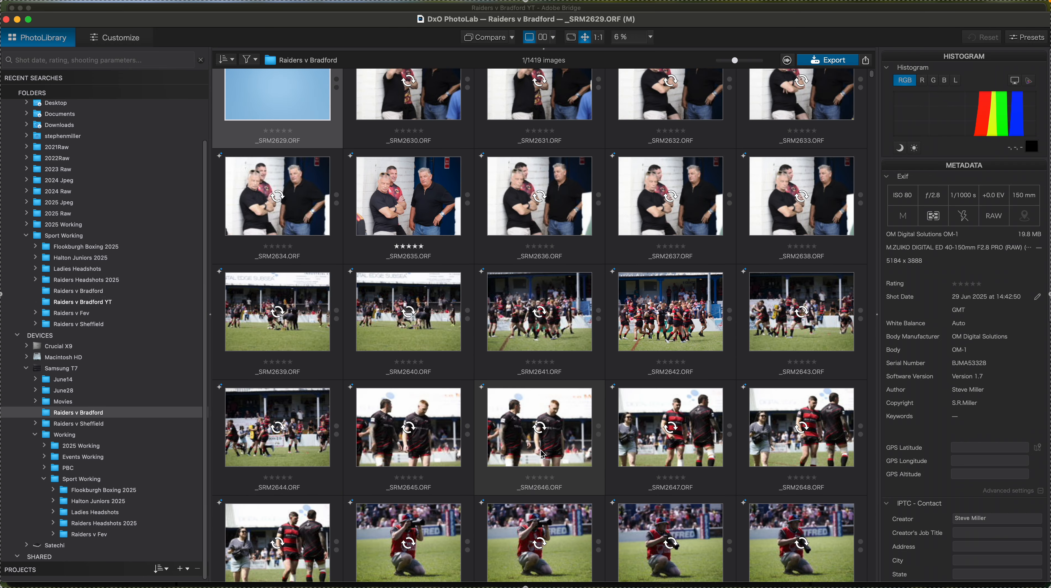
scroll(543, 454, down, 12)
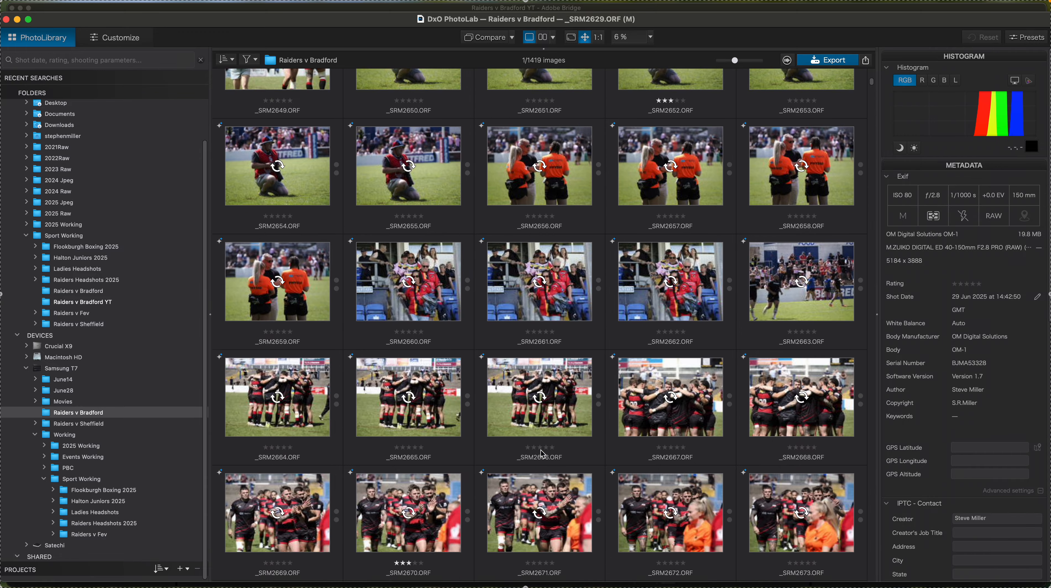
scroll(543, 454, down, 9)
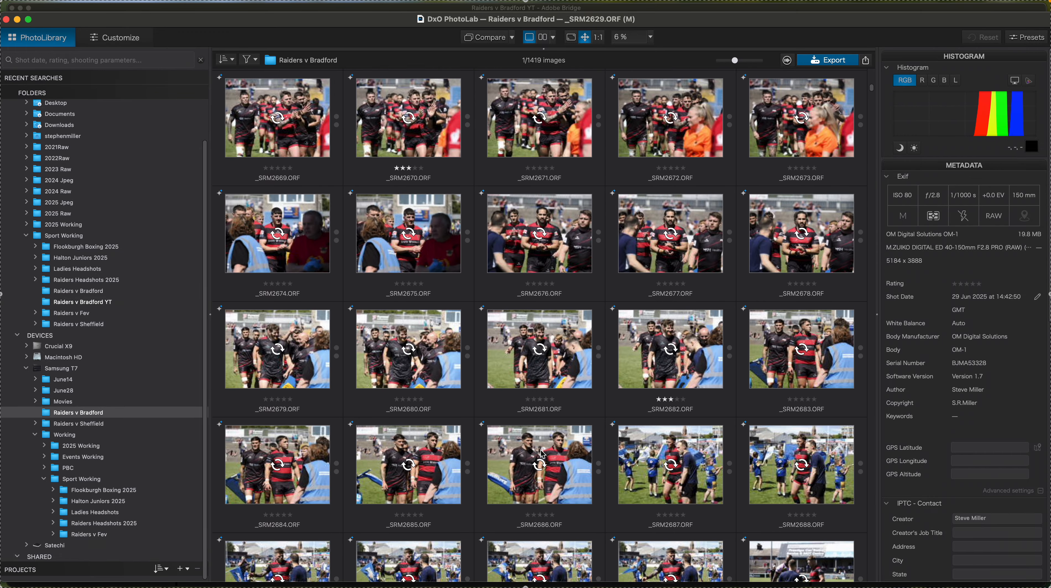
scroll(543, 454, down, 11)
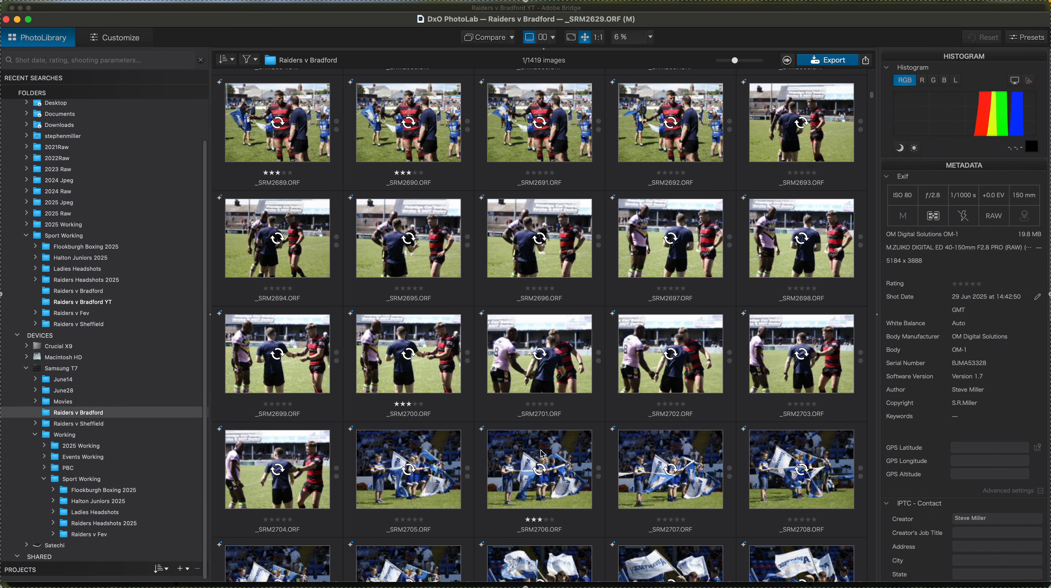
scroll(543, 454, down, 4)
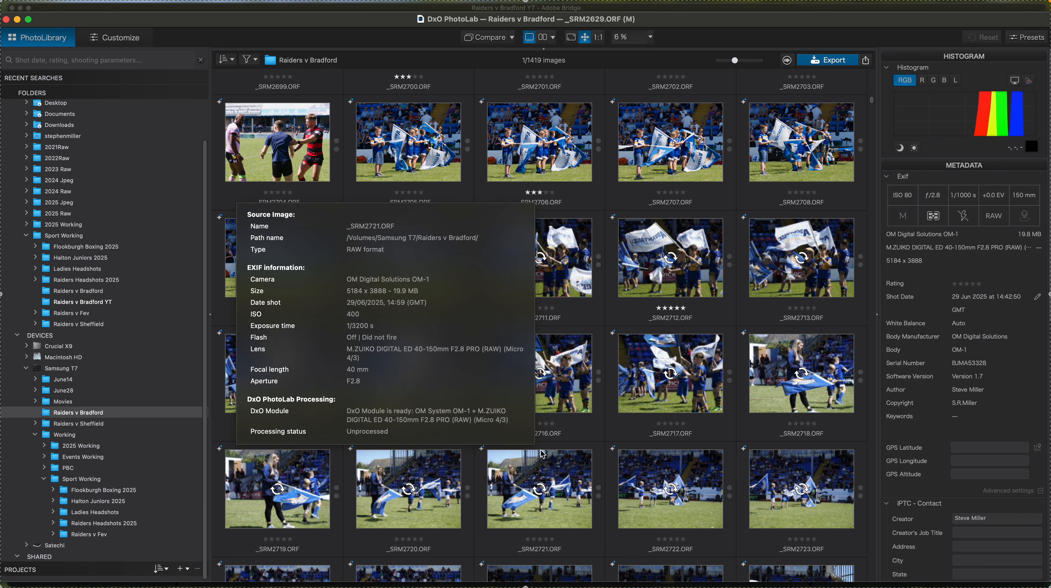
Switch to Adobe Bridge and look through the filter criteria for the Raiders v Bradford YT folder.
mouse_move(504, 578)
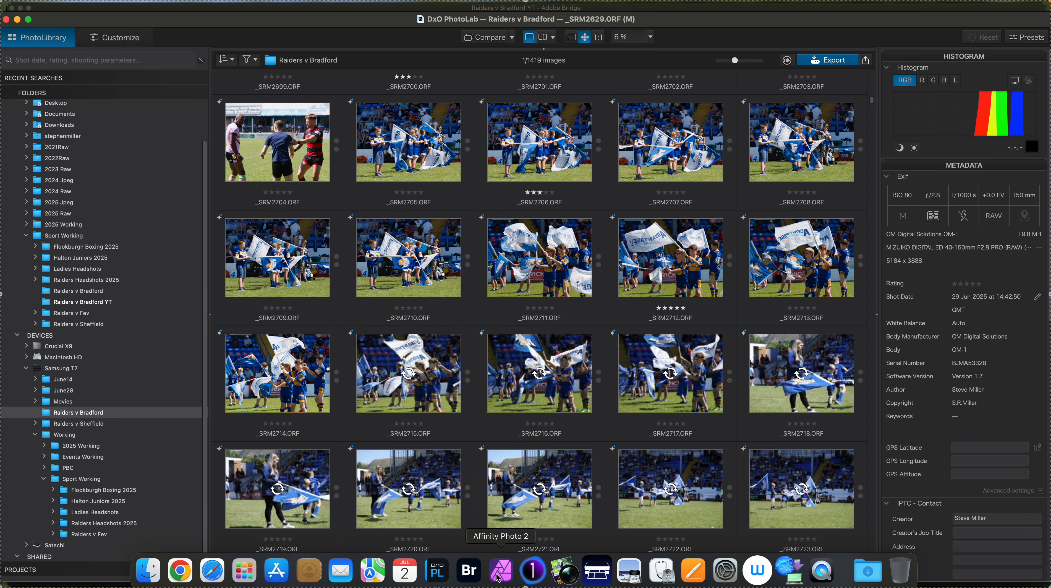
click(469, 569)
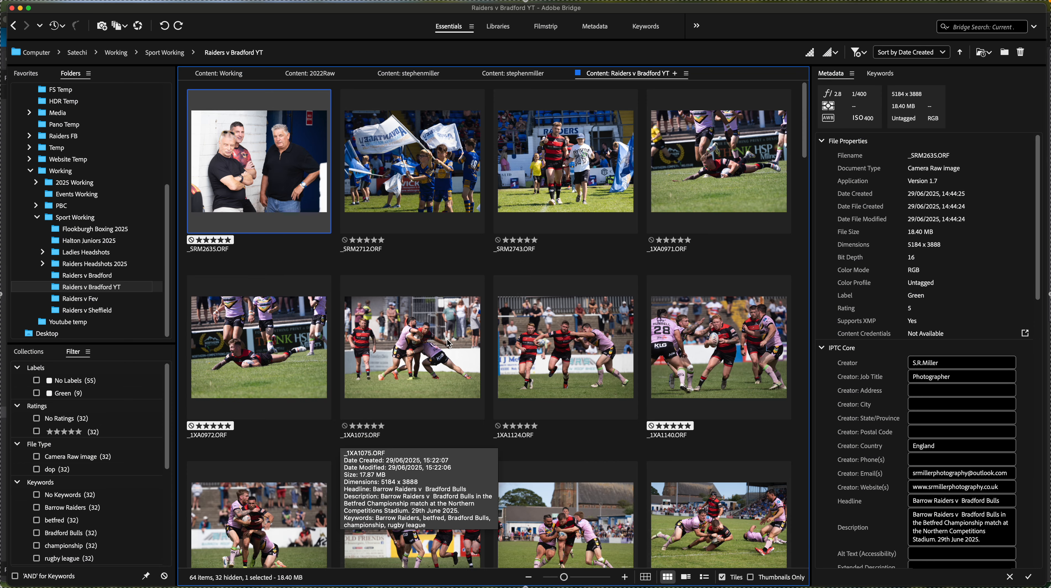
scroll(94, 385, down, 5)
scroll(94, 384, up, 4)
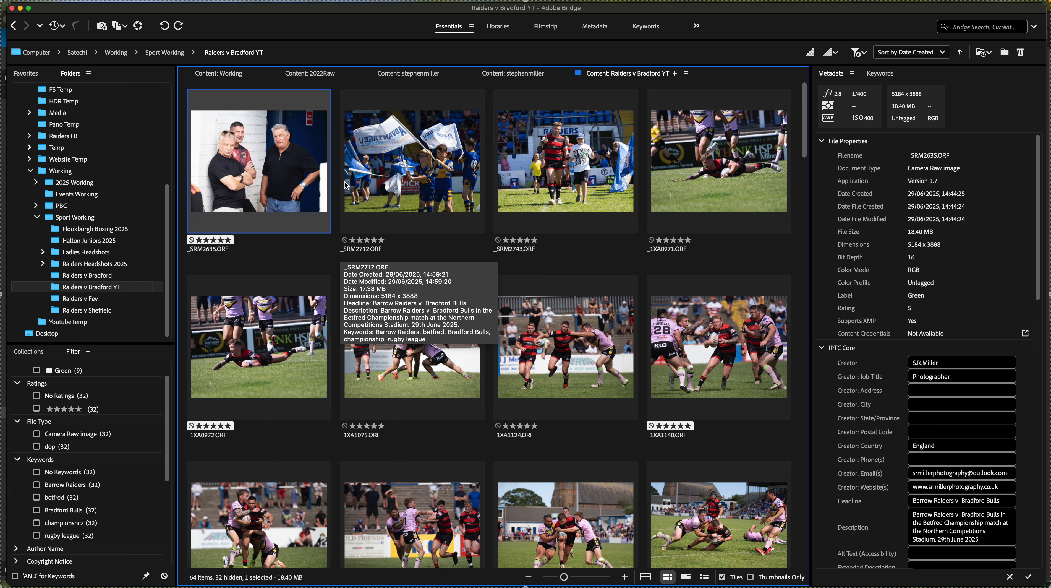
scroll(70, 464, down, 4)
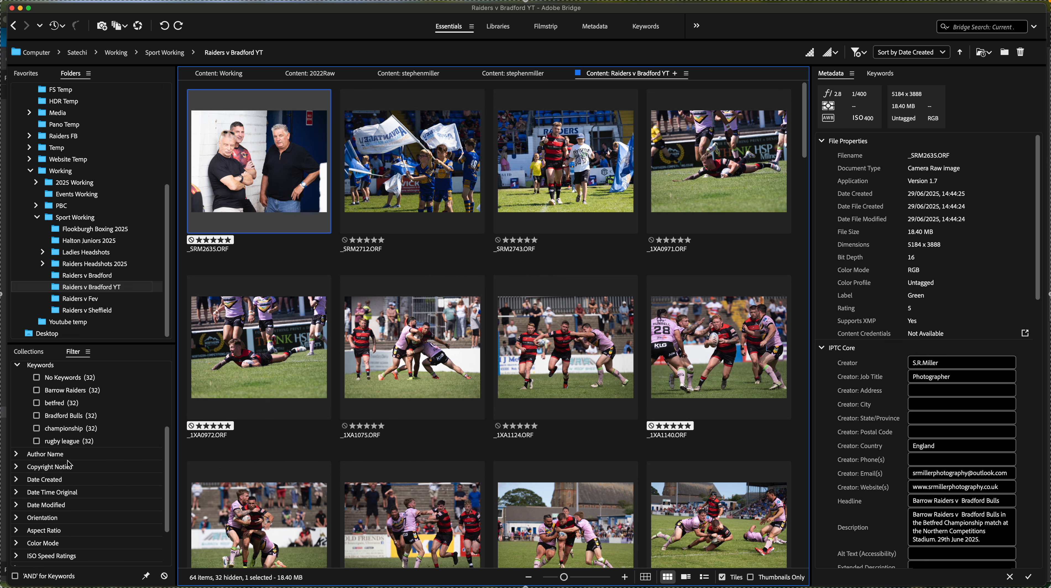
scroll(68, 461, up, 6)
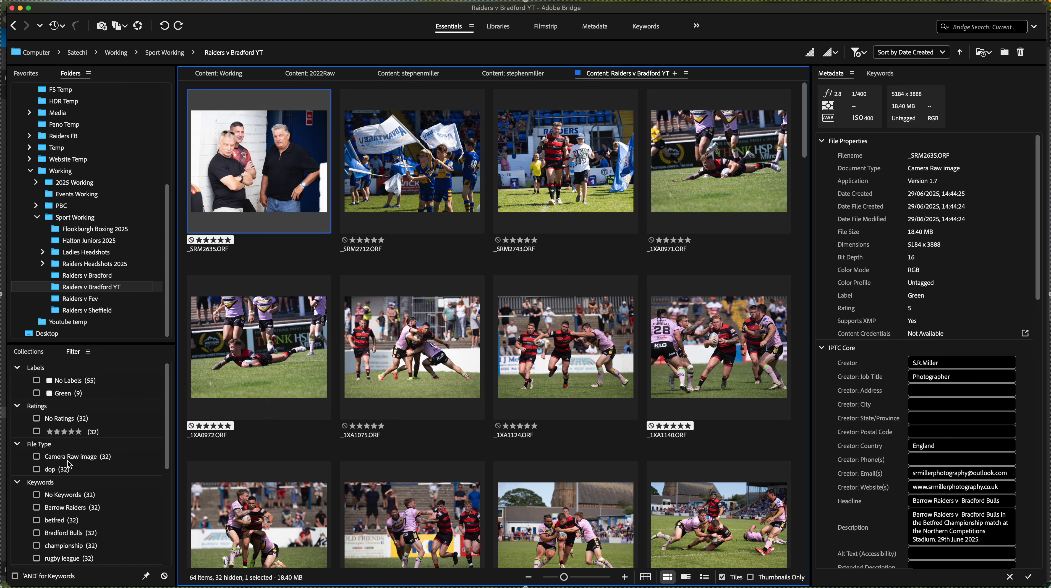
click(37, 430)
click(36, 418)
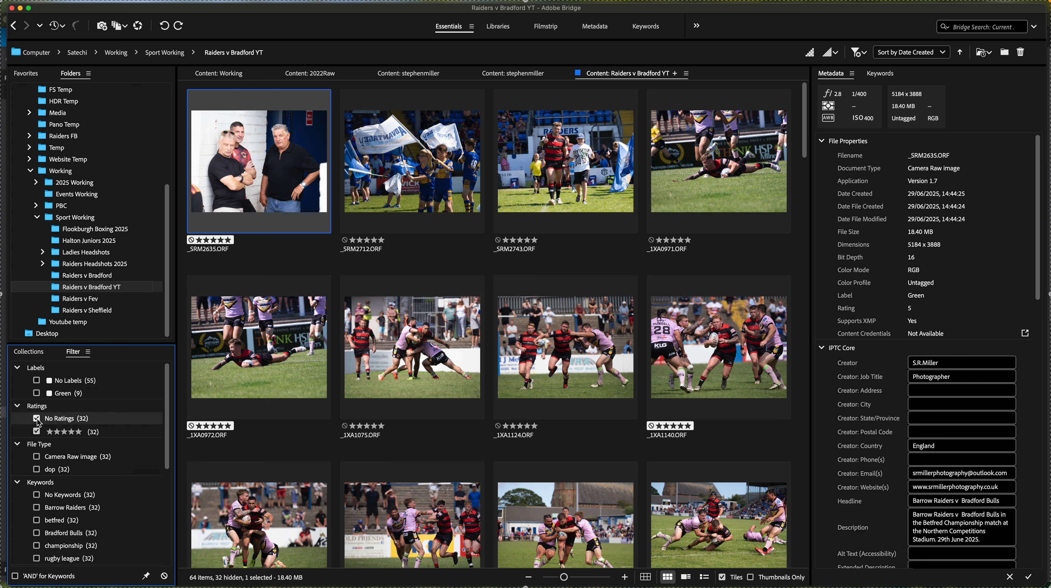
click(37, 419)
click(36, 430)
Open the Raiders v Bradford folder on the Samsung T7 drive in Bridge.
scroll(93, 296, up, 3)
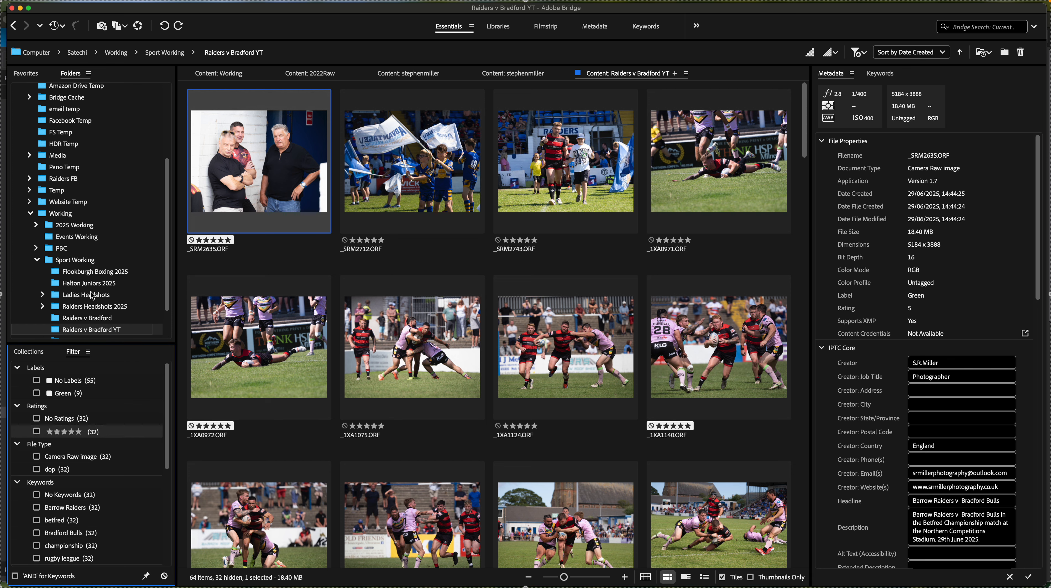
scroll(93, 295, up, 5)
scroll(93, 296, down, 3)
scroll(92, 296, up, 3)
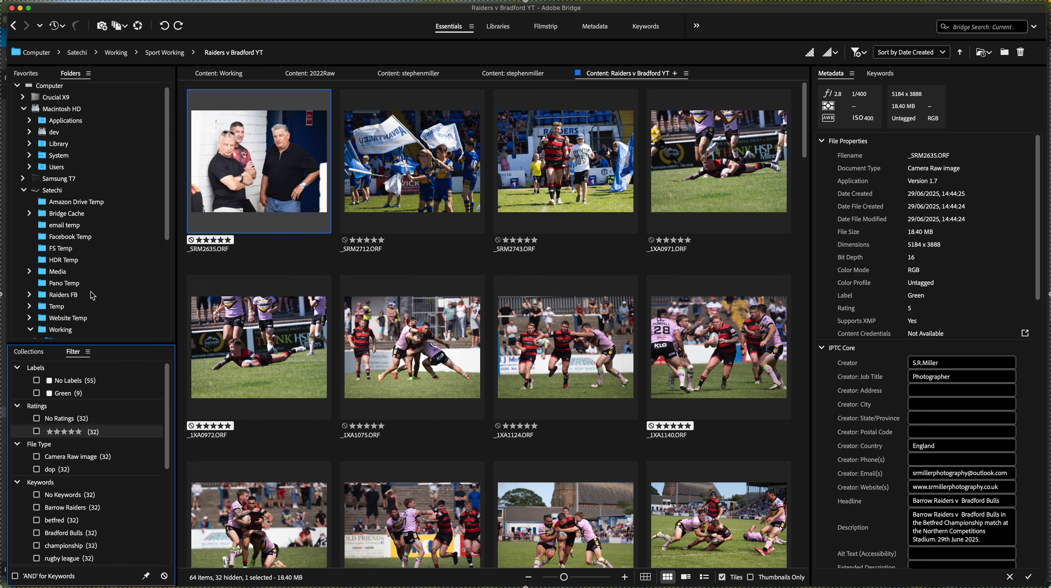
click(24, 179)
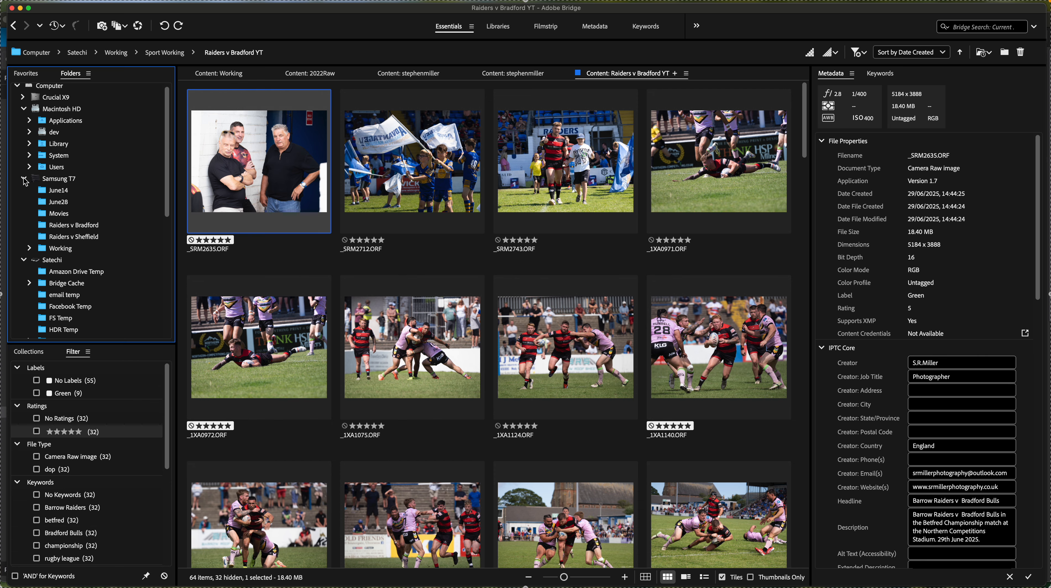
click(70, 225)
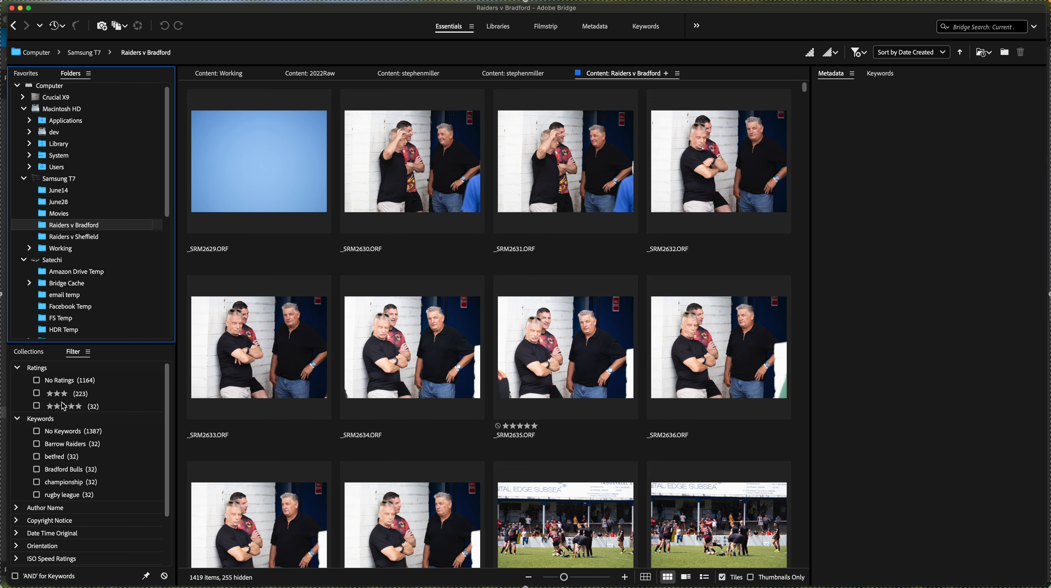
Filter the Raiders v Bradford folder to photos rated five or three stars and browse the filtered thumbnails.
click(37, 407)
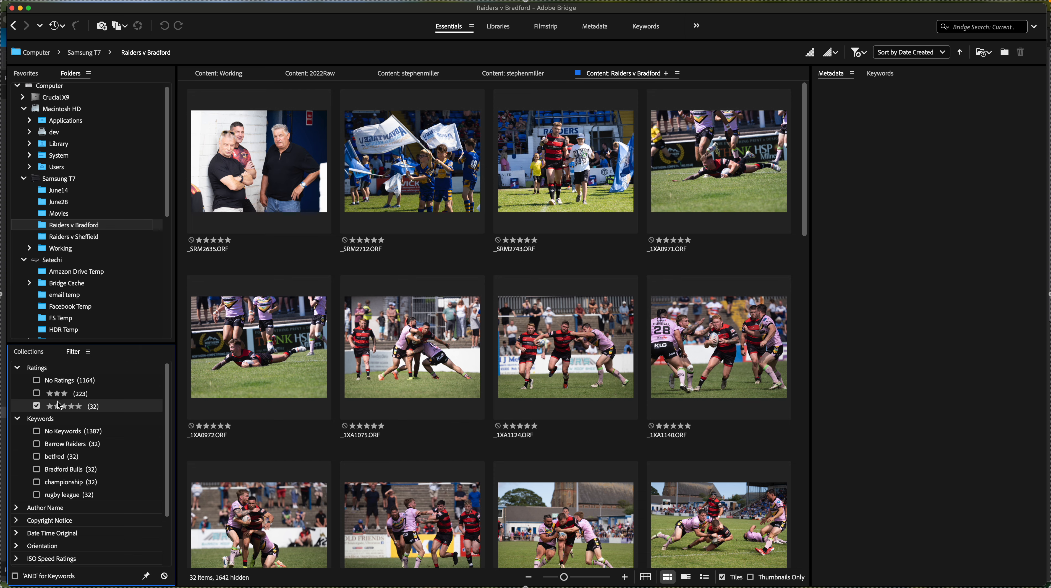
click(36, 393)
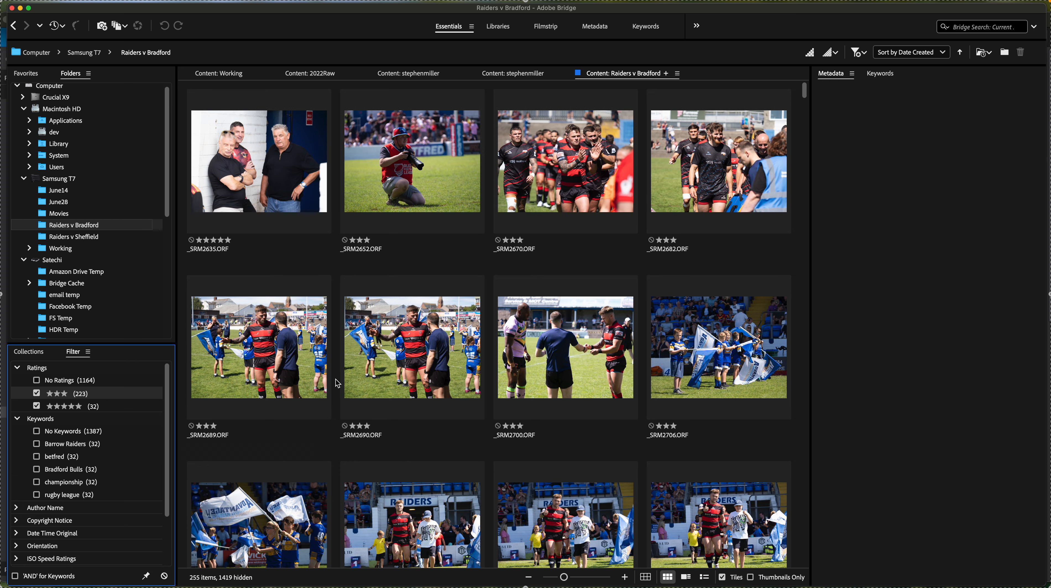
scroll(339, 384, down, 5)
scroll(338, 383, down, 3)
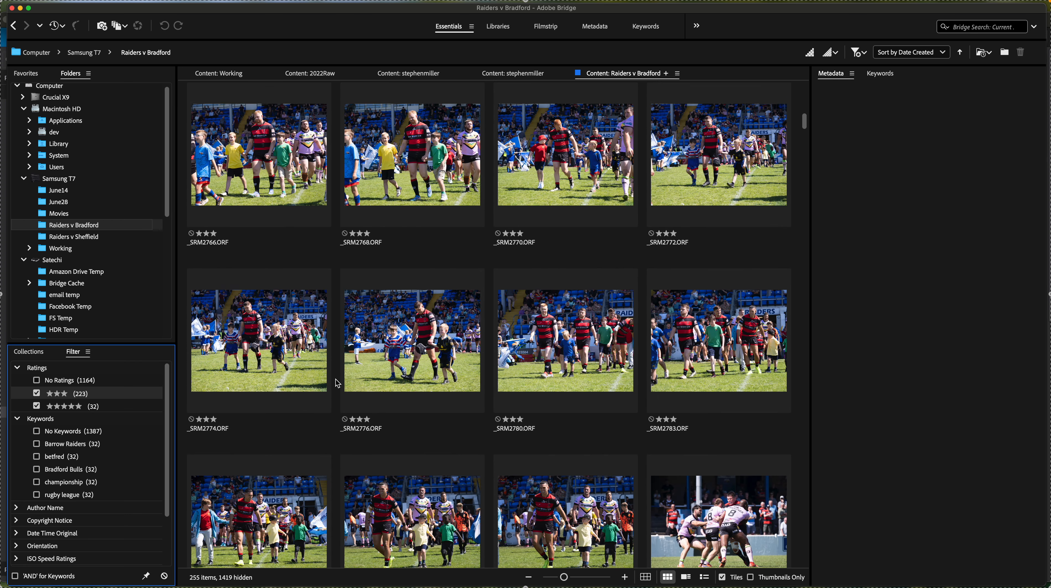
scroll(336, 379, down, 2)
scroll(336, 379, up, 4)
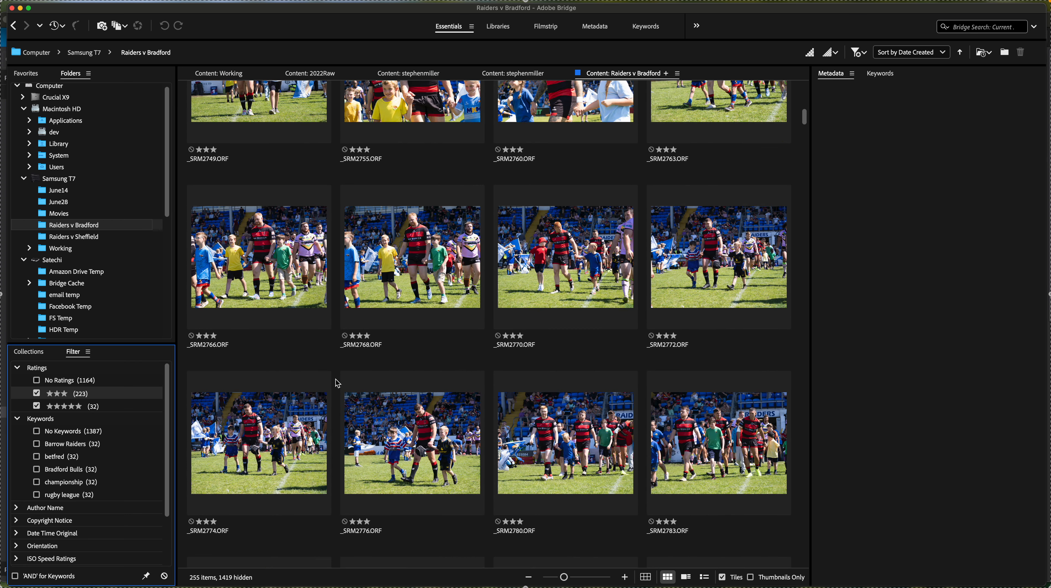
View the three-star photos _SRM2768.ORF and _1XA0962.ORF enlarged in Preview, closing each one, and browse the other filtered thumbnails.
double_click(393, 274)
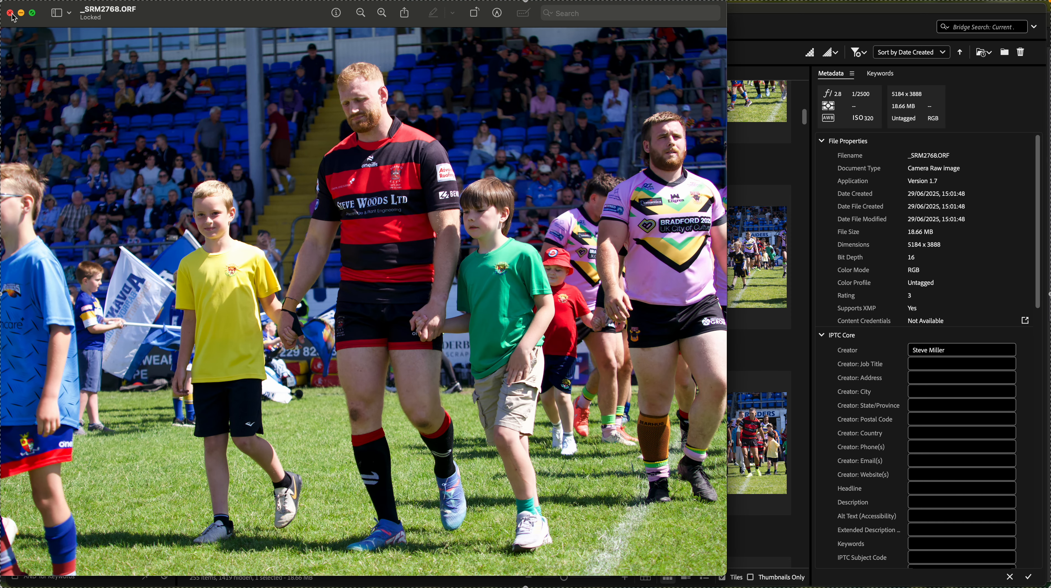
click(10, 13)
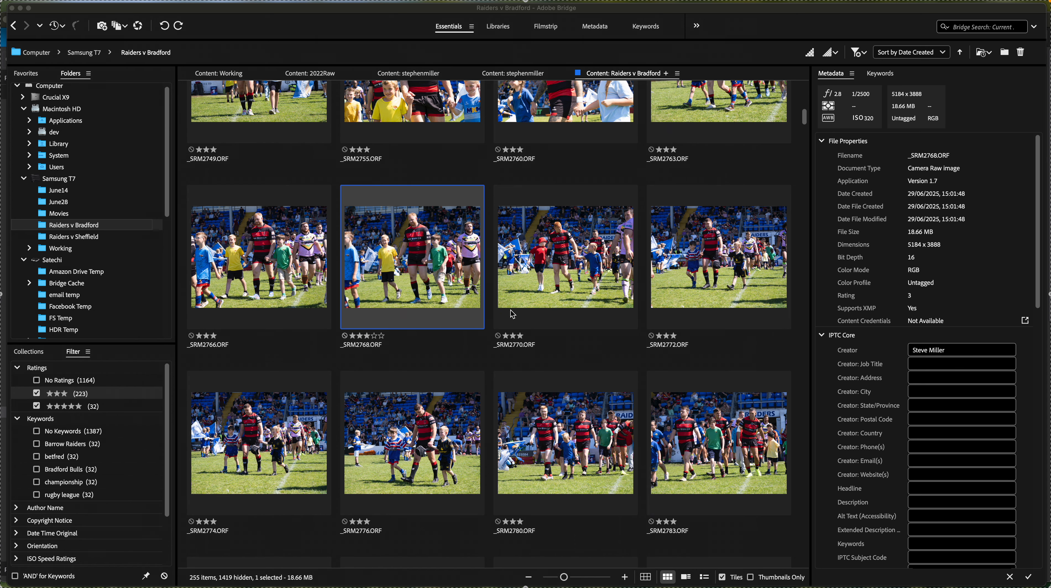
scroll(512, 314, down, 15)
scroll(512, 314, down, 2)
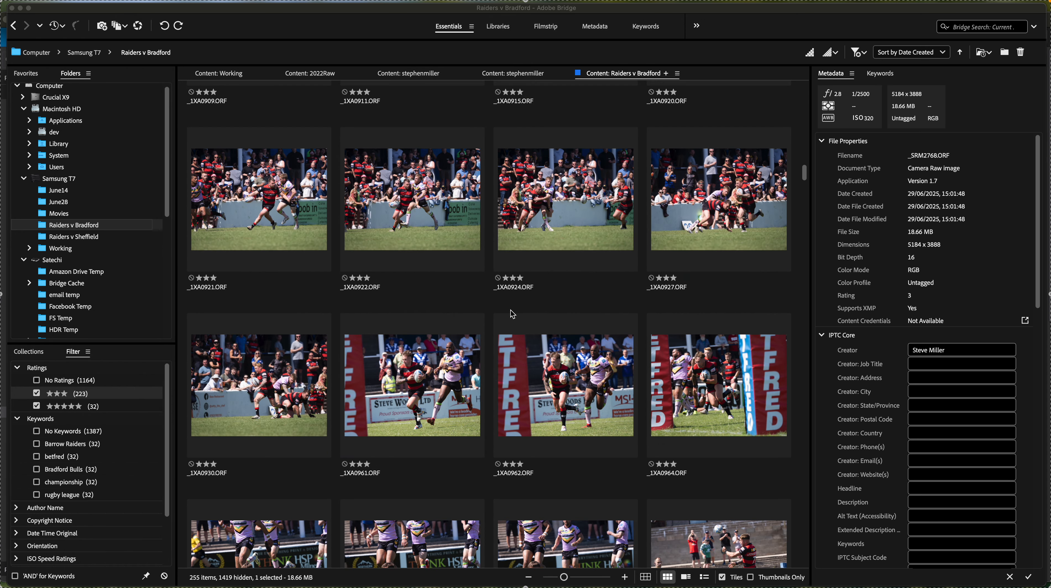
scroll(512, 313, down, 2)
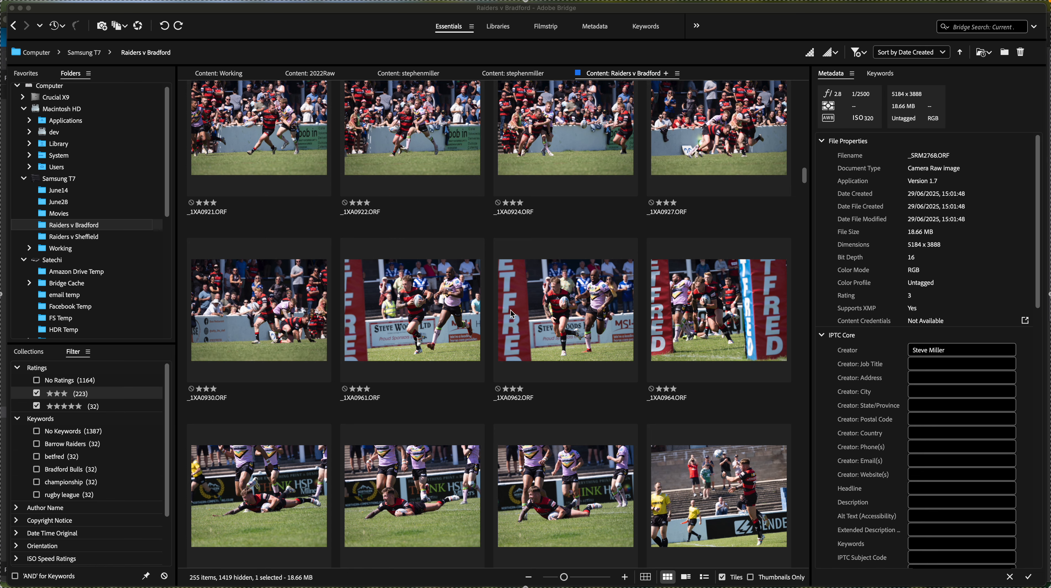
scroll(512, 314, down, 3)
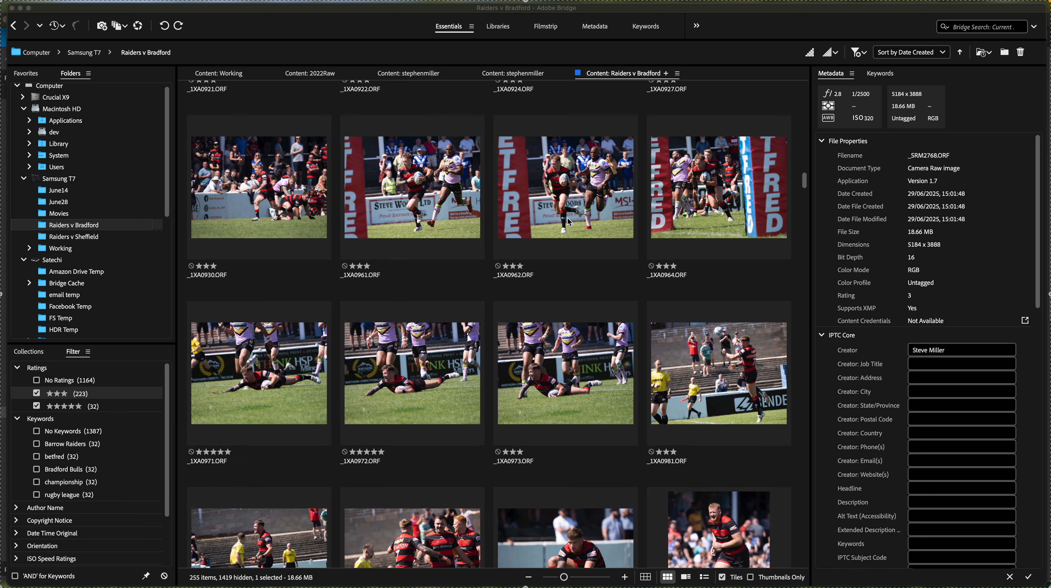
double_click(567, 190)
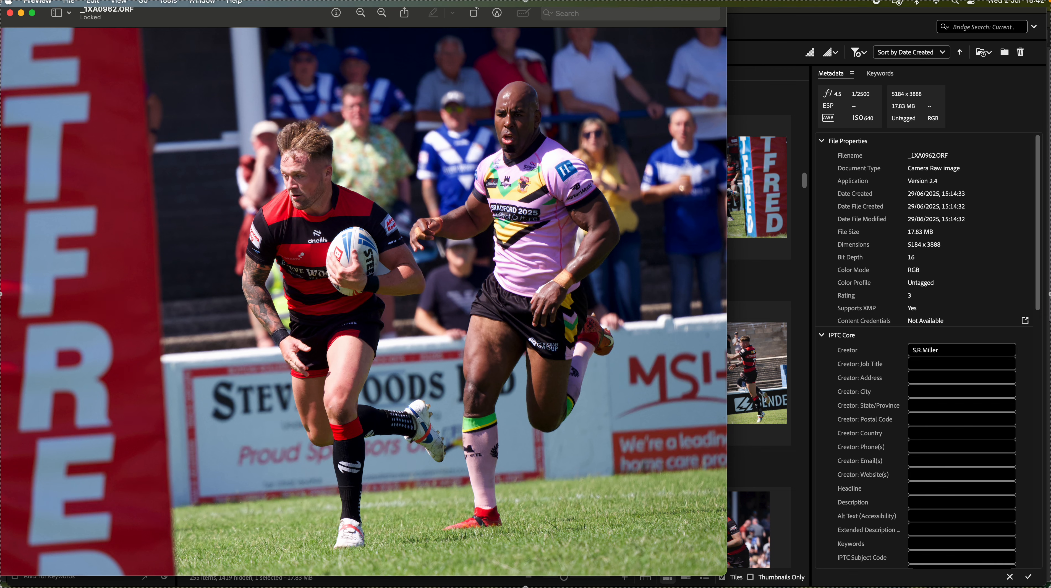
click(10, 13)
scroll(731, 468, up, 10)
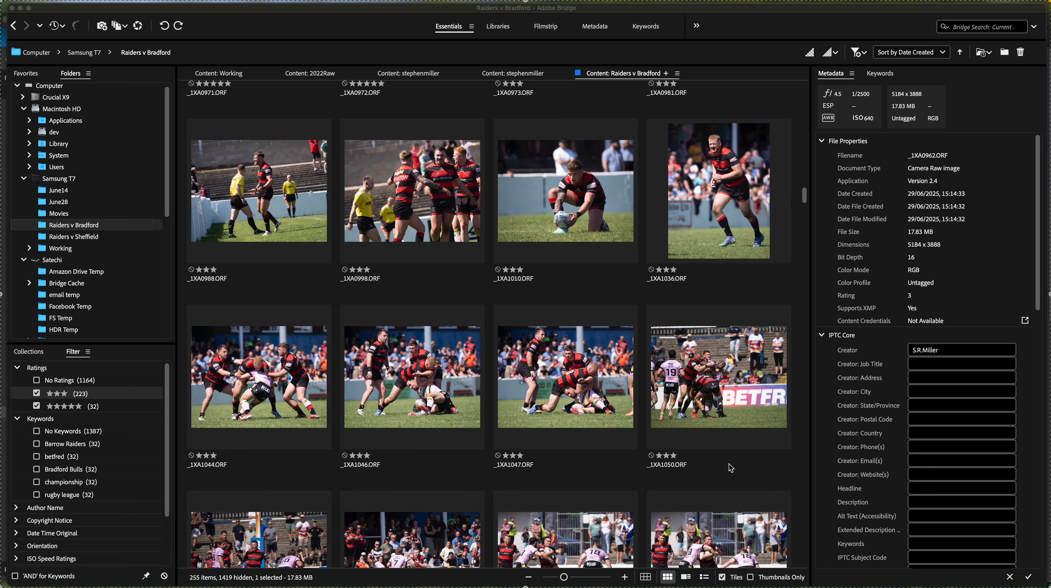